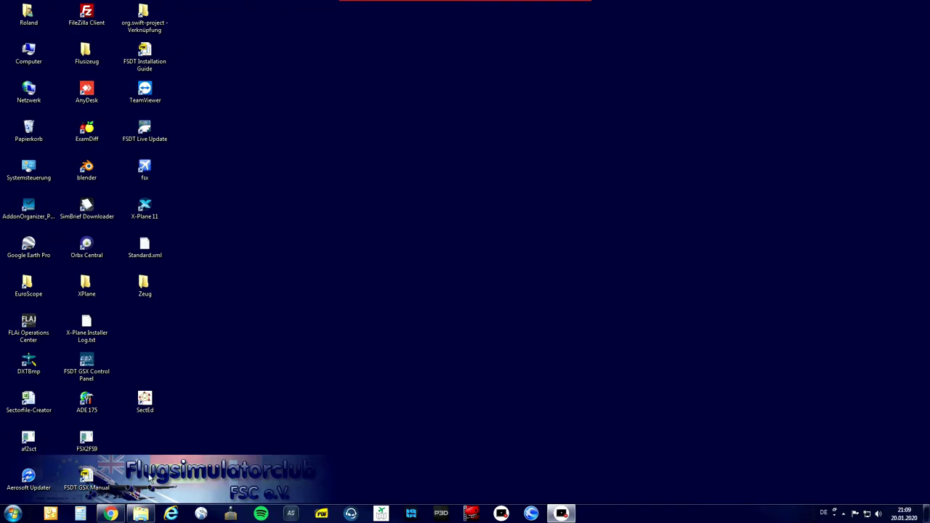
- Switch to the browser showing the AVSIM LINDA forum and open its LINDA Downloads subforum
{"action": "mouse_move", "coordinate": [111, 514]}
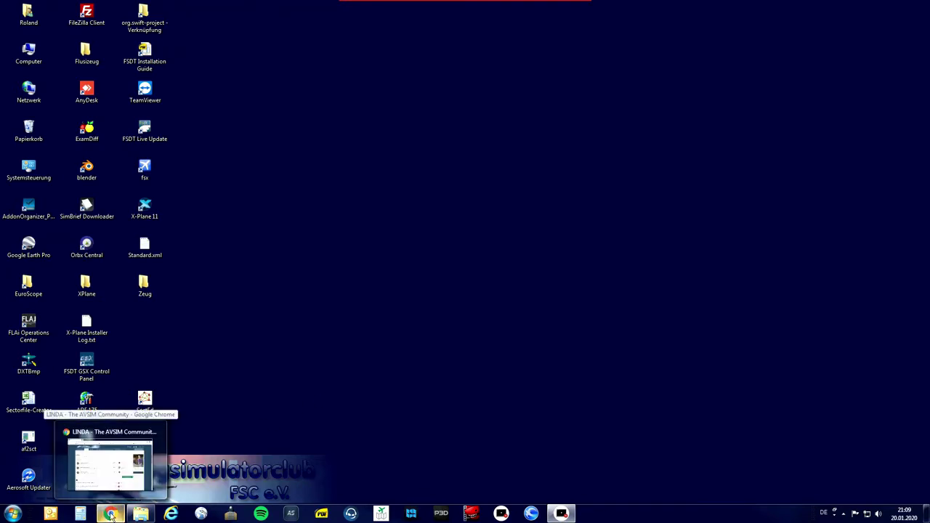
{"action": "left_click", "coordinate": [111, 514]}
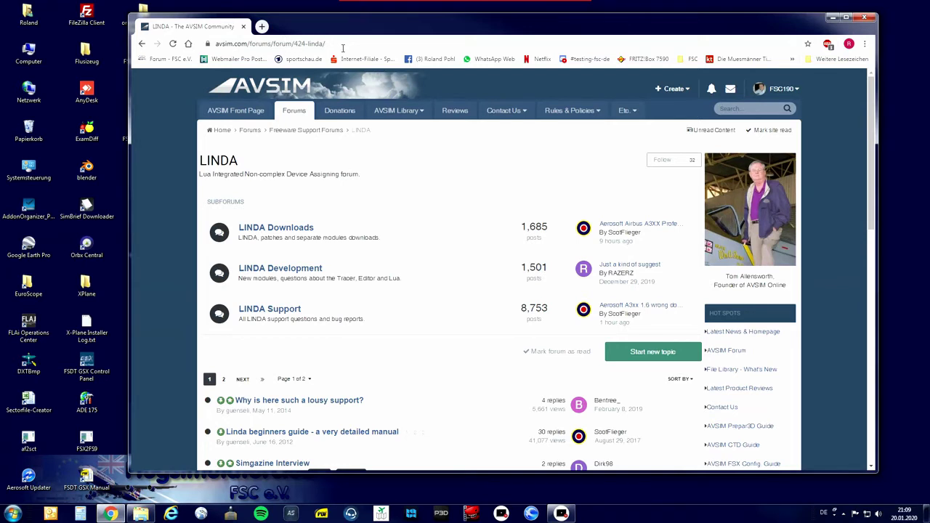
{"action": "left_click", "coordinate": [293, 228]}
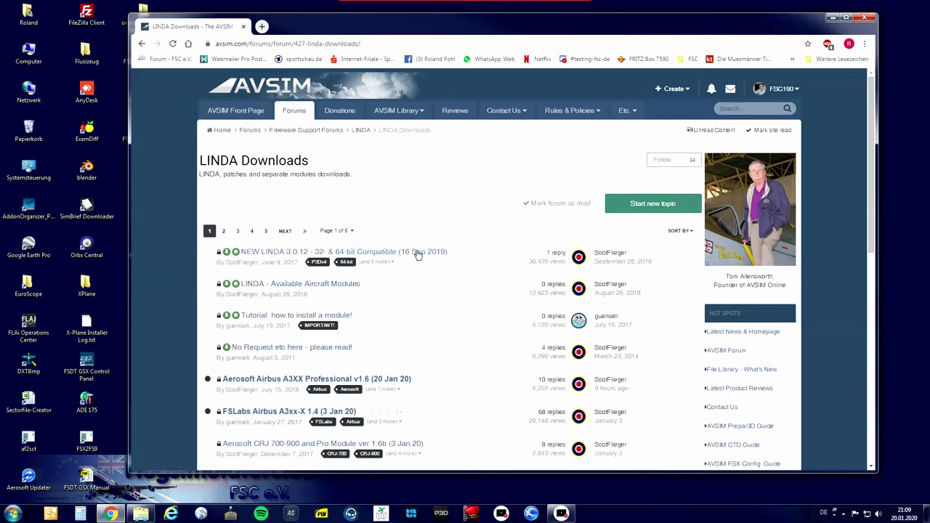
- Find the PMDG NGXu (module version 1.4) topic in the list of downloads and open it
{"action": "scroll", "coordinate": [452, 345], "scroll_direction": "down", "scroll_amount": 2}
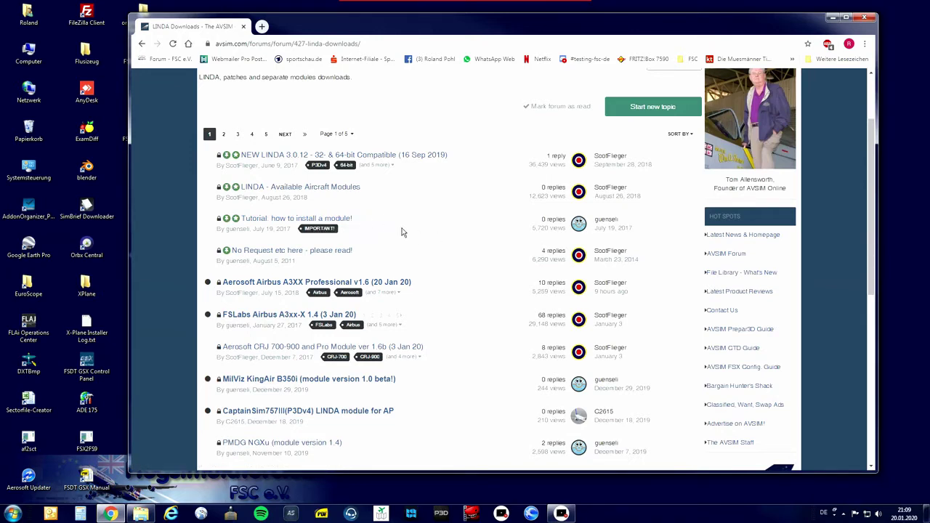
{"action": "scroll", "coordinate": [503, 223], "scroll_direction": "down", "scroll_amount": 2}
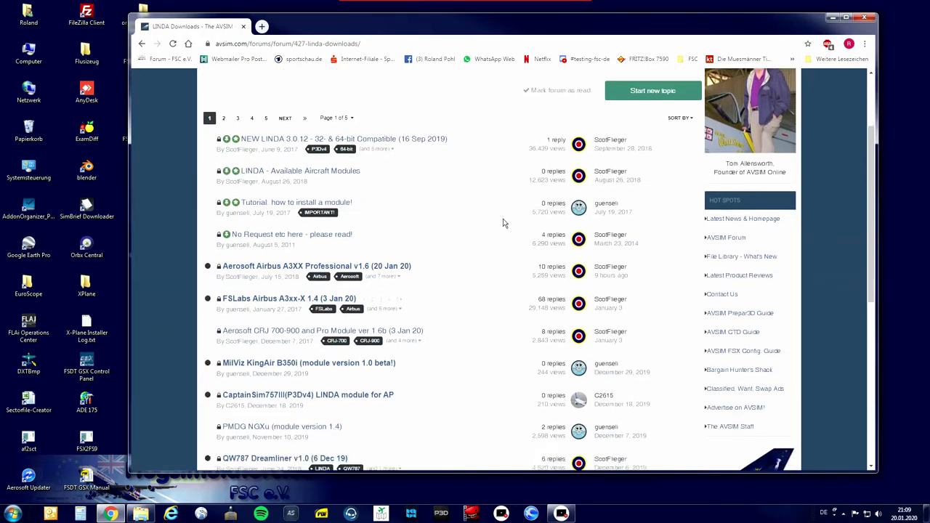
{"action": "scroll", "coordinate": [480, 189], "scroll_direction": "down", "scroll_amount": 2}
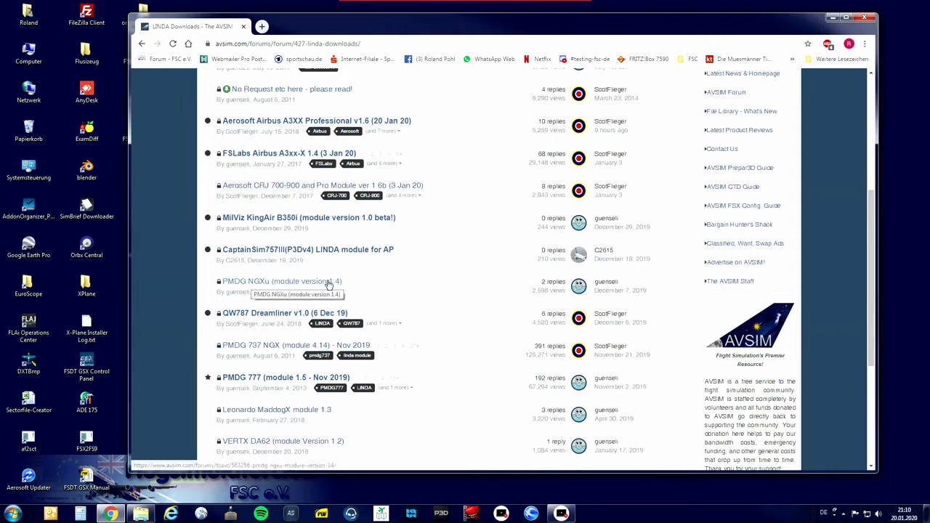
{"action": "mouse_move", "coordinate": [270, 285]}
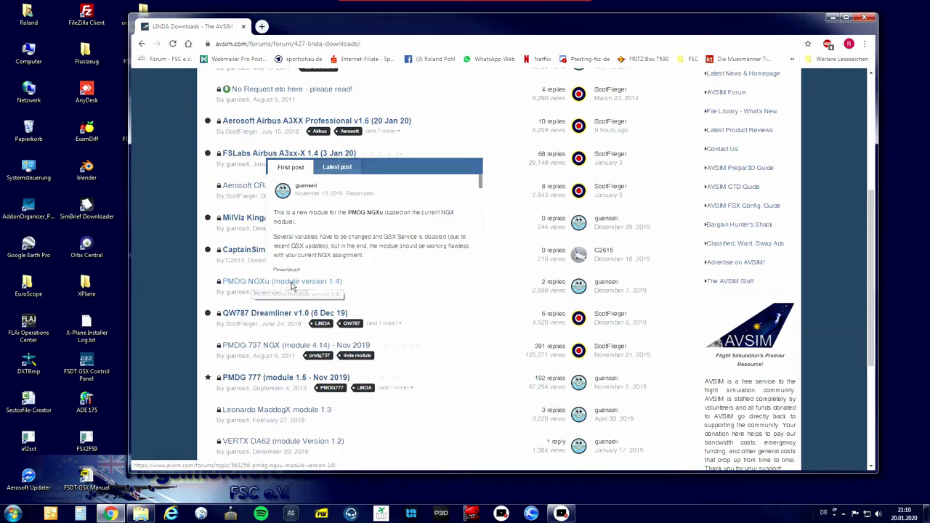
{"action": "left_click", "coordinate": [292, 283]}
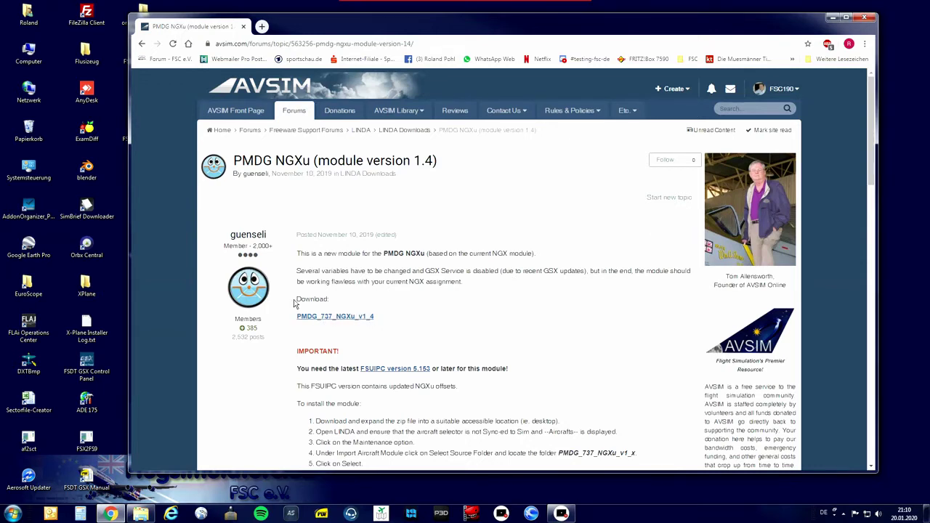
- Read through the FSUIPC requirement, the module installation instructions and the version changes in the PMDG NGXu post
{"action": "scroll", "coordinate": [526, 332], "scroll_direction": "down", "scroll_amount": 2}
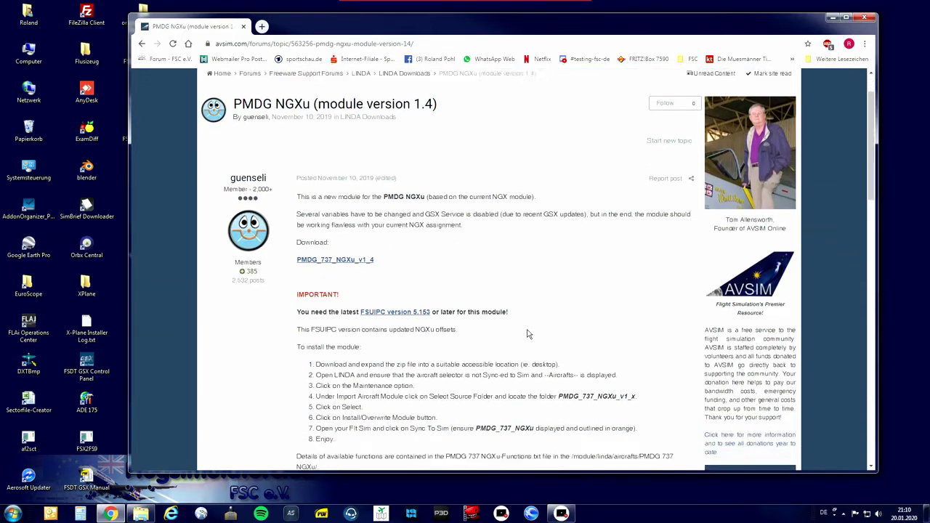
{"action": "scroll", "coordinate": [529, 334], "scroll_direction": "down", "scroll_amount": 2}
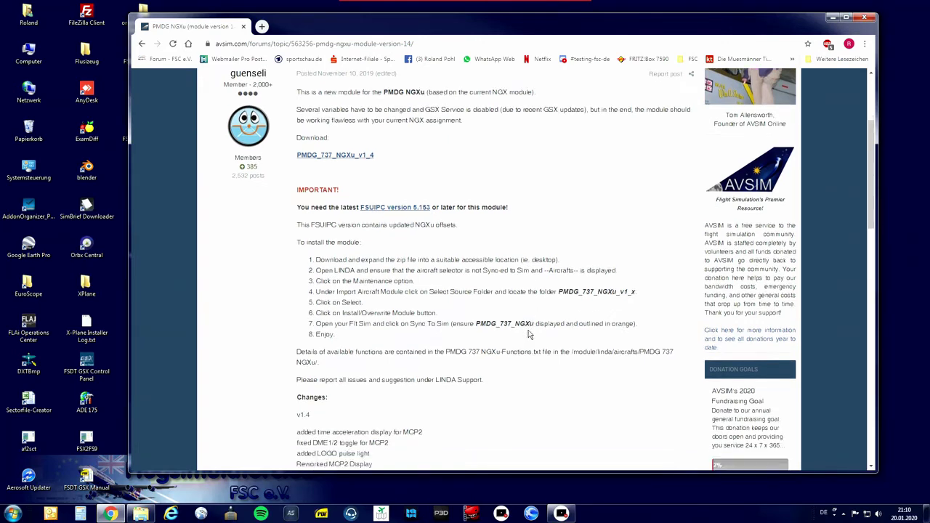
{"action": "scroll", "coordinate": [529, 351], "scroll_direction": "down", "scroll_amount": 1}
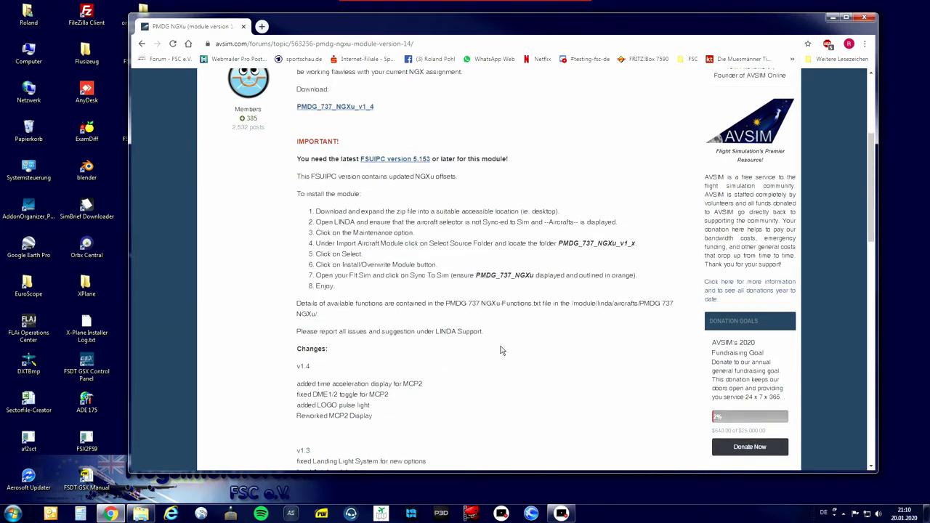
{"action": "scroll", "coordinate": [435, 327], "scroll_direction": "down", "scroll_amount": 1}
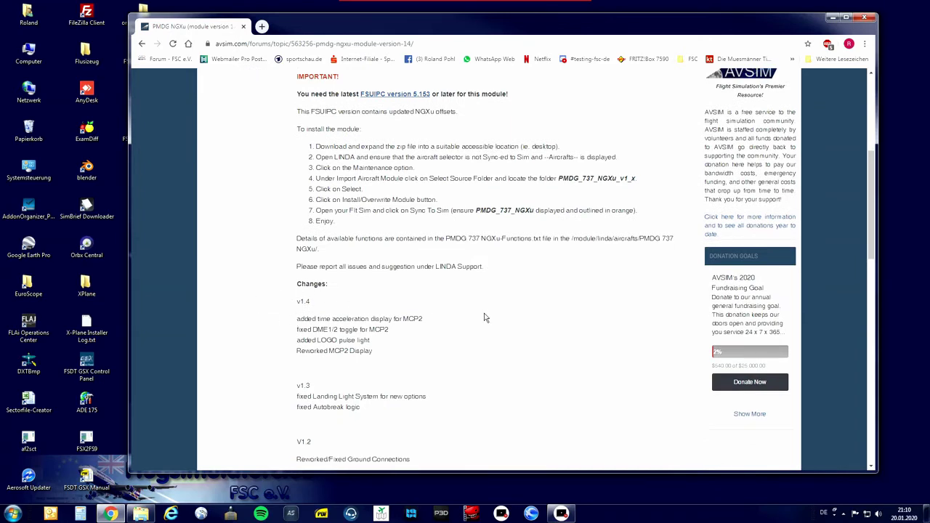
{"action": "scroll", "coordinate": [512, 317], "scroll_direction": "down", "scroll_amount": 1}
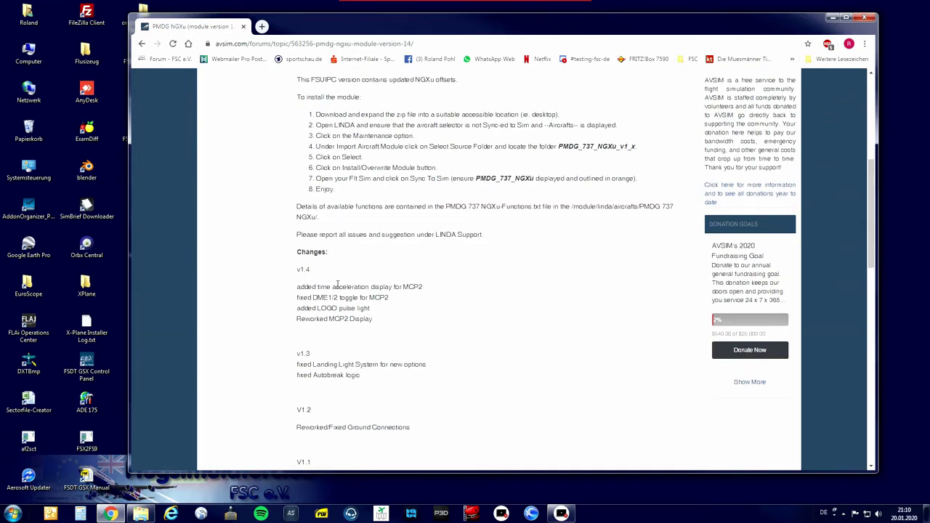
{"action": "scroll", "coordinate": [613, 315], "scroll_direction": "up", "scroll_amount": 1}
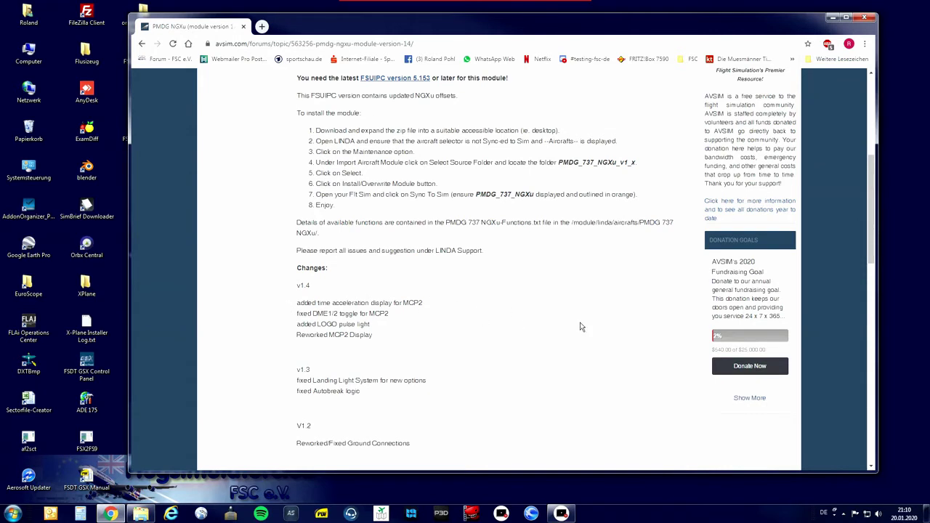
{"action": "scroll", "coordinate": [581, 327], "scroll_direction": "up", "scroll_amount": 1}
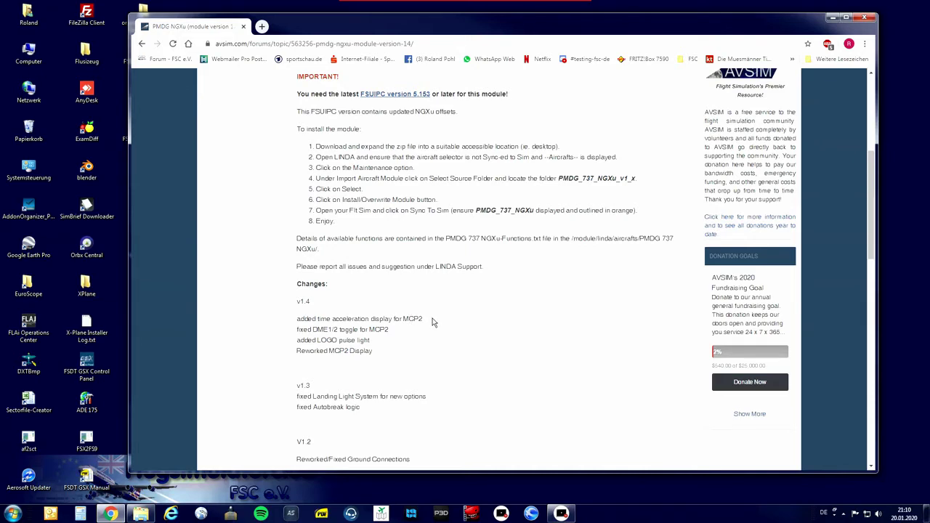
{"action": "scroll", "coordinate": [499, 322], "scroll_direction": "up", "scroll_amount": 2}
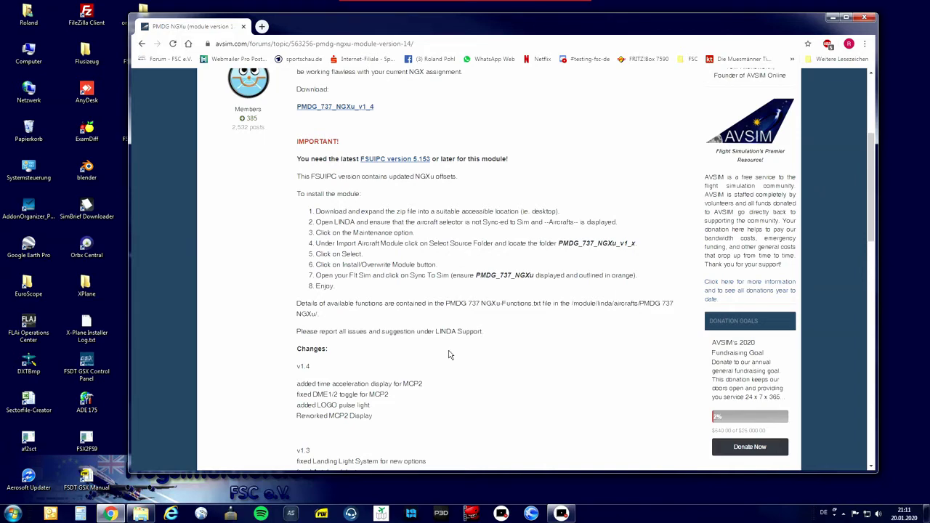
- Download the PMDG_737_NGXu_v1_4 archive from the post and show the downloaded zip in its folder
{"action": "scroll", "coordinate": [451, 352], "scroll_direction": "up", "scroll_amount": 1}
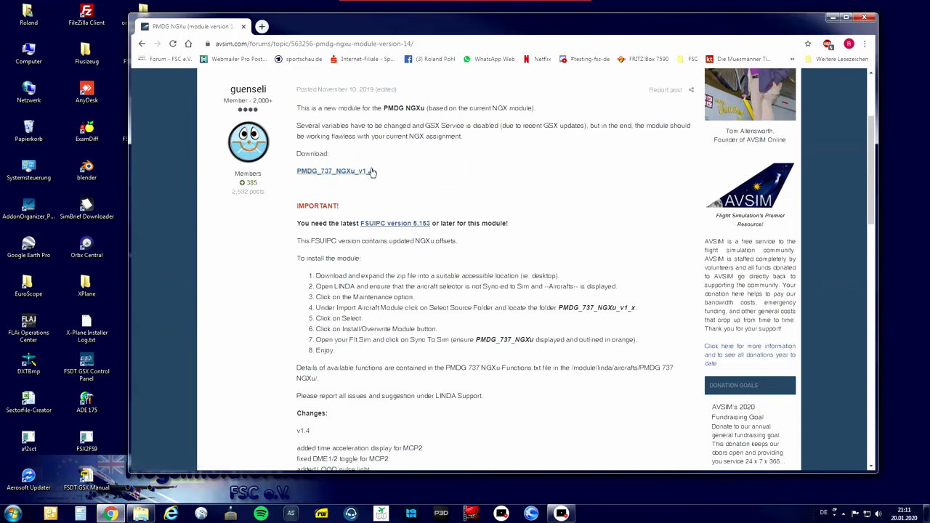
{"action": "left_click", "coordinate": [336, 174]}
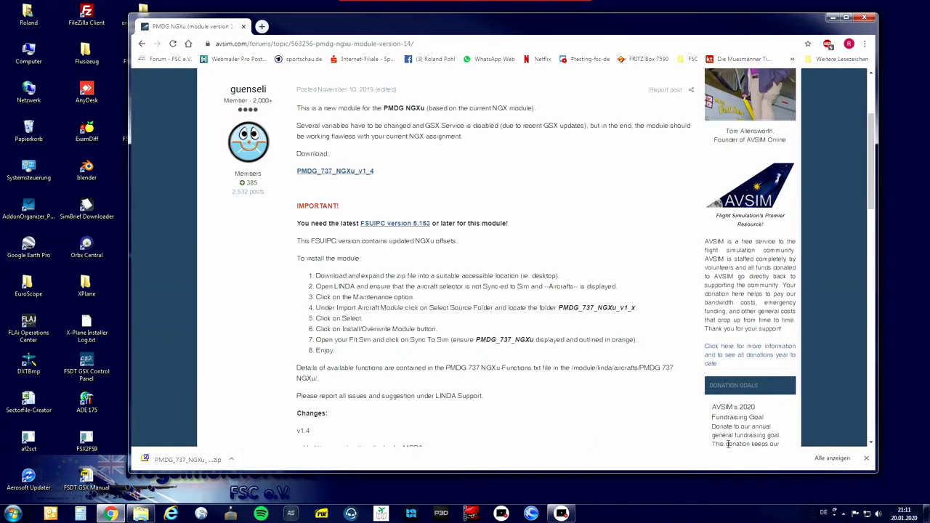
{"action": "left_click", "coordinate": [832, 458]}
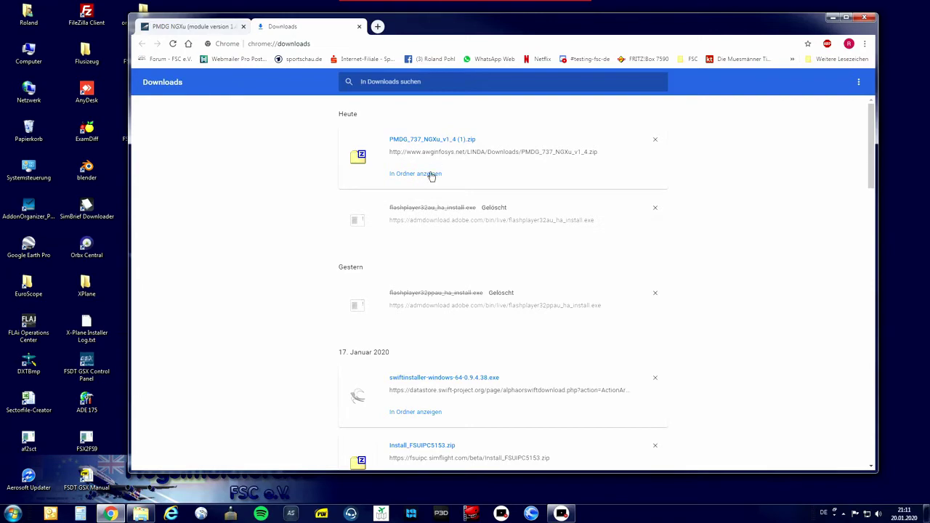
{"action": "left_click", "coordinate": [430, 174]}
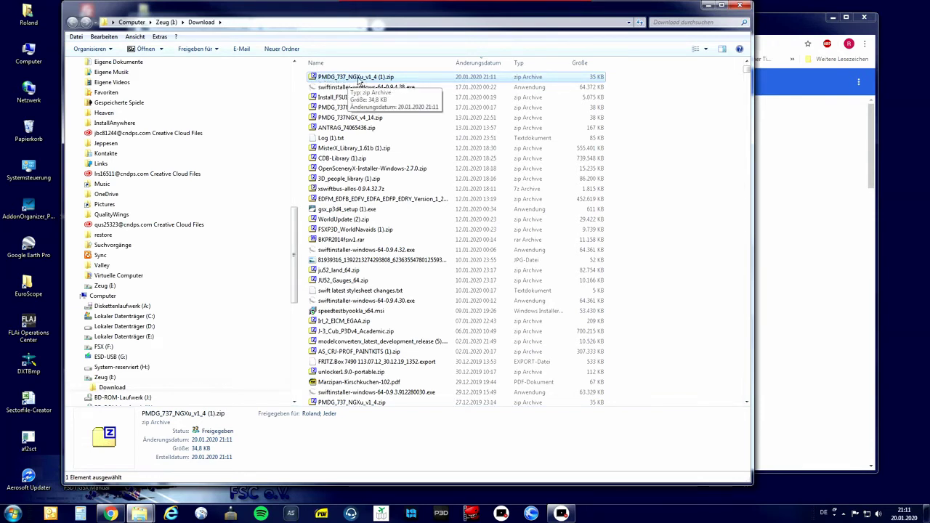
- Extract PMDG_737_NGXu_v1_4 (1).zip with 7-Zip into a folder of the same name and close the download folder and browser windows
{"action": "right_click", "coordinate": [359, 80]}
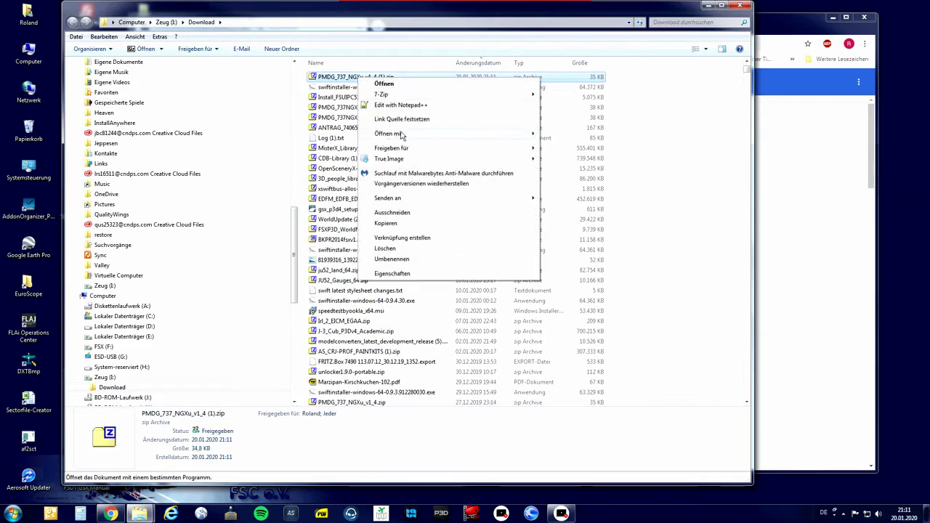
{"action": "mouse_move", "coordinate": [383, 94]}
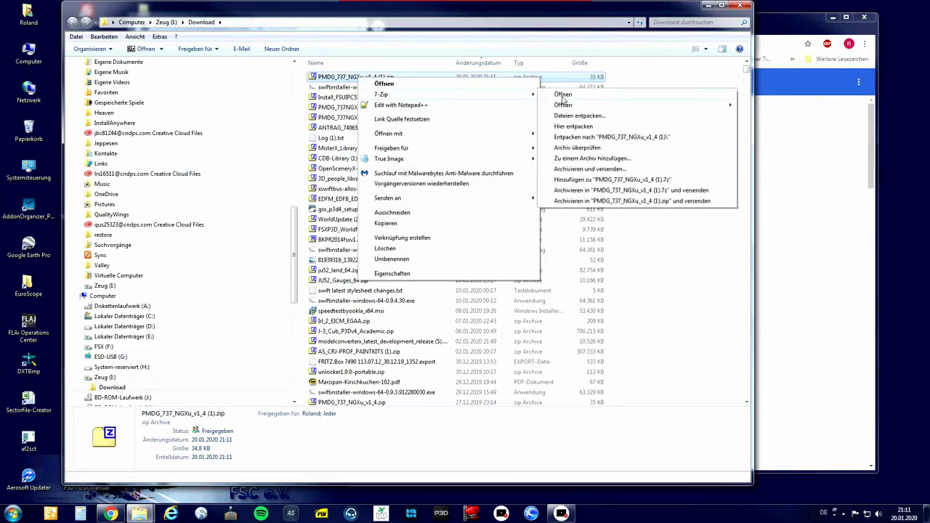
{"action": "left_click", "coordinate": [590, 138]}
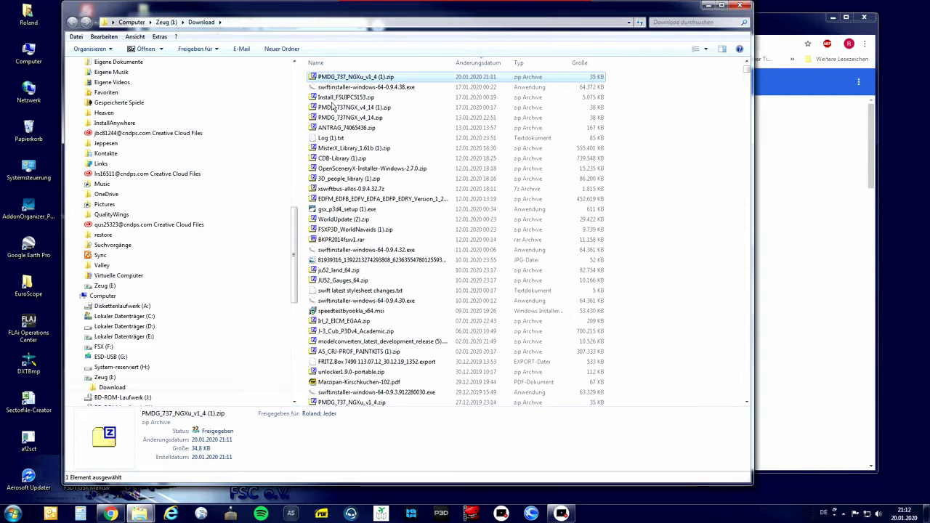
{"action": "left_click", "coordinate": [741, 6]}
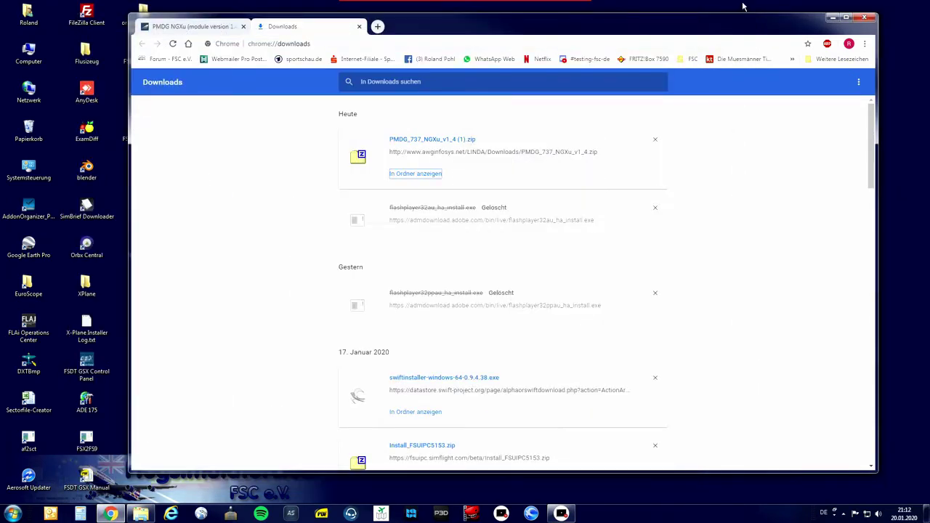
{"action": "left_click", "coordinate": [868, 22]}
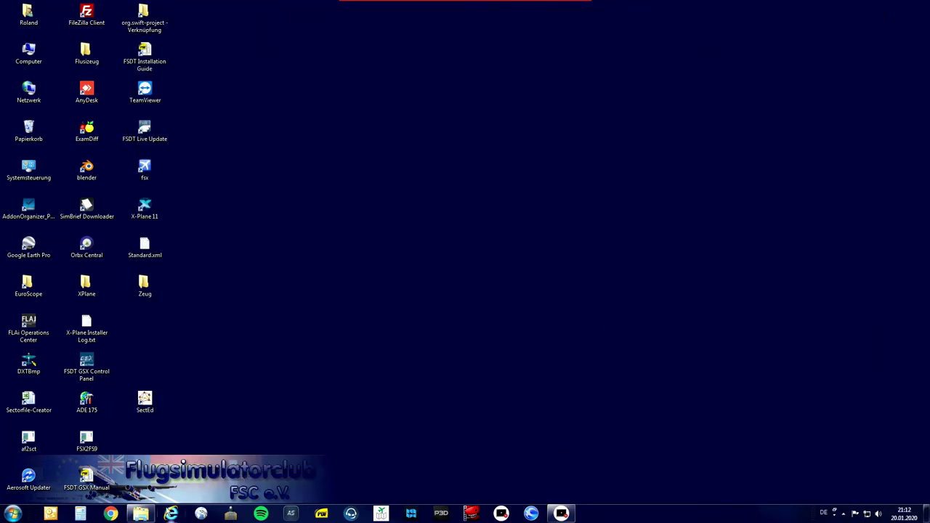
- Launch LINDA.exe from the Prepar3D v4 Modules folder and move its window clear of the folder tree
{"action": "left_click", "coordinate": [140, 513]}
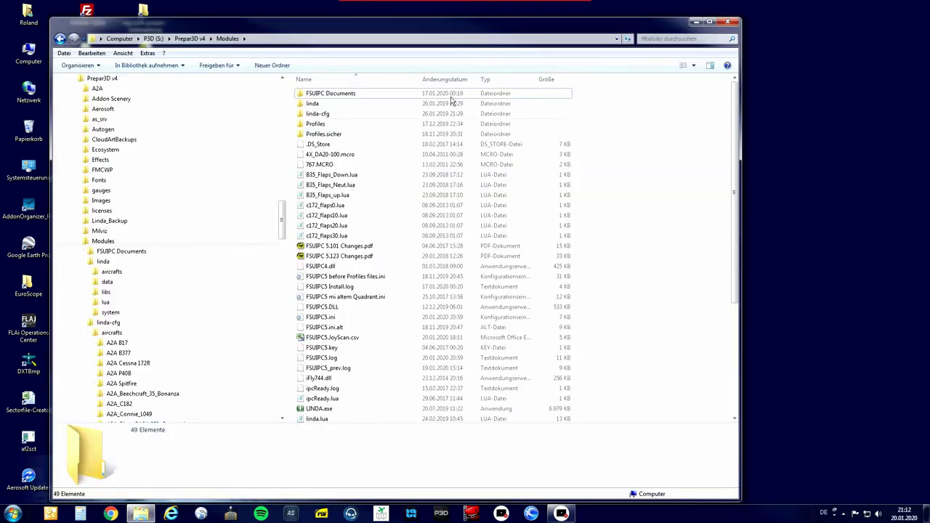
{"action": "scroll", "coordinate": [578, 356], "scroll_direction": "down", "scroll_amount": 2}
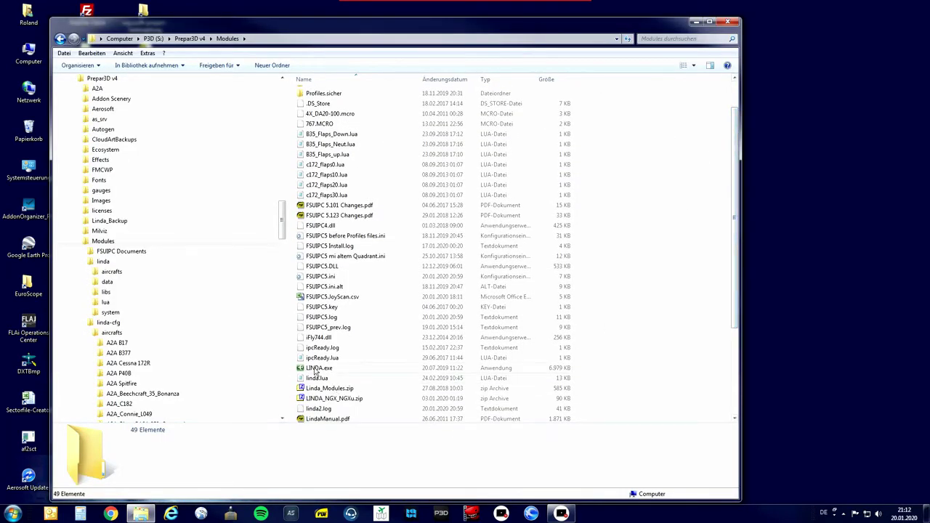
{"action": "mouse_move", "coordinate": [316, 372]}
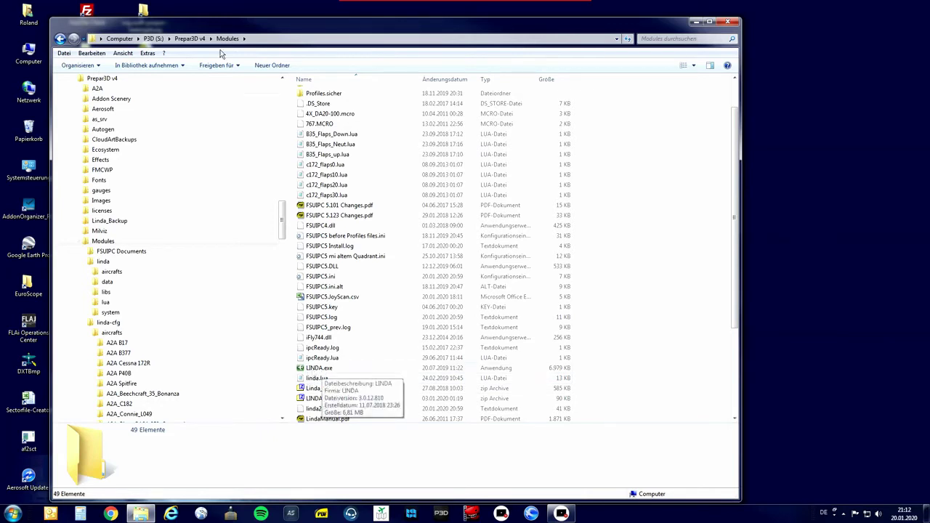
{"action": "double_click", "coordinate": [319, 369]}
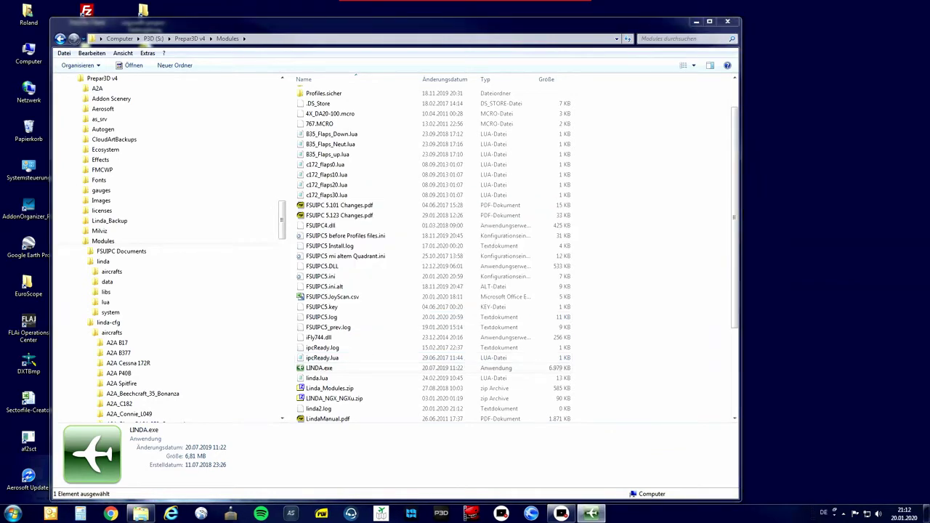
{"action": "left_click_drag", "start_coordinate": [250, 50], "coordinate": [495, 61]}
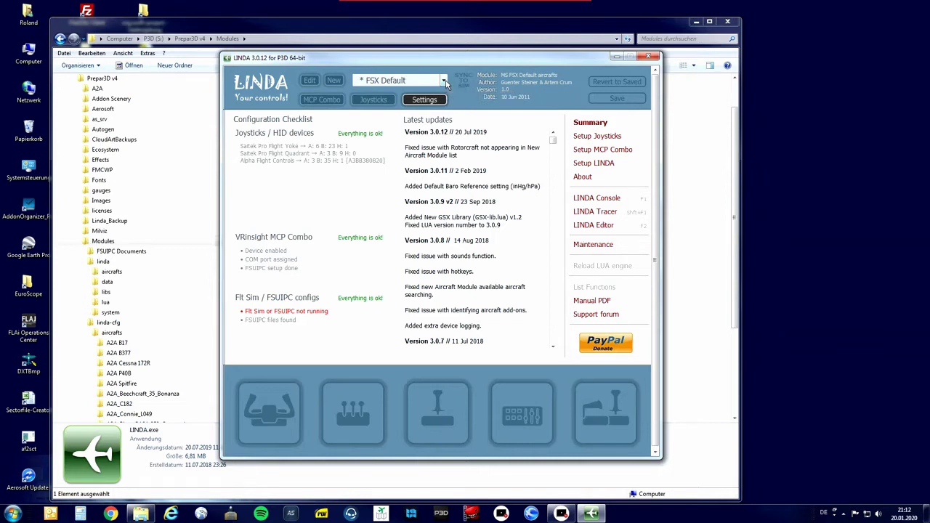
- Show LINDA's Maintenance page and set the aircraft selection to "-- Aircrafts --" instead of a specific aircraft
{"action": "left_click", "coordinate": [594, 247]}
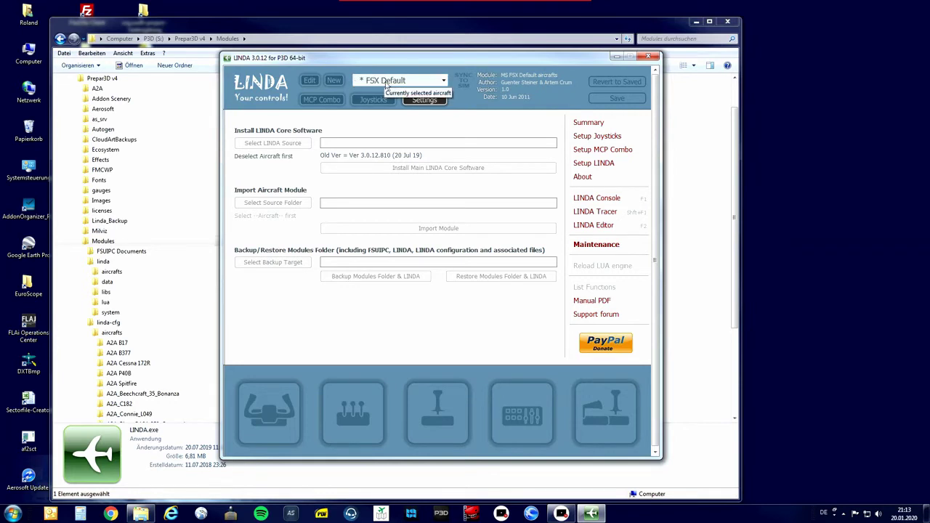
{"action": "left_click", "coordinate": [444, 81]}
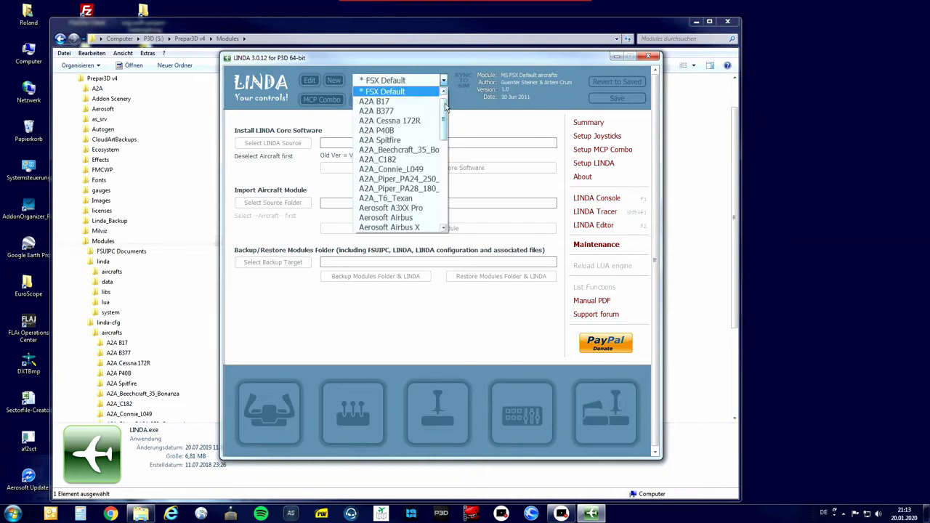
{"action": "left_click_drag", "start_coordinate": [445, 103], "coordinate": [444, 95]}
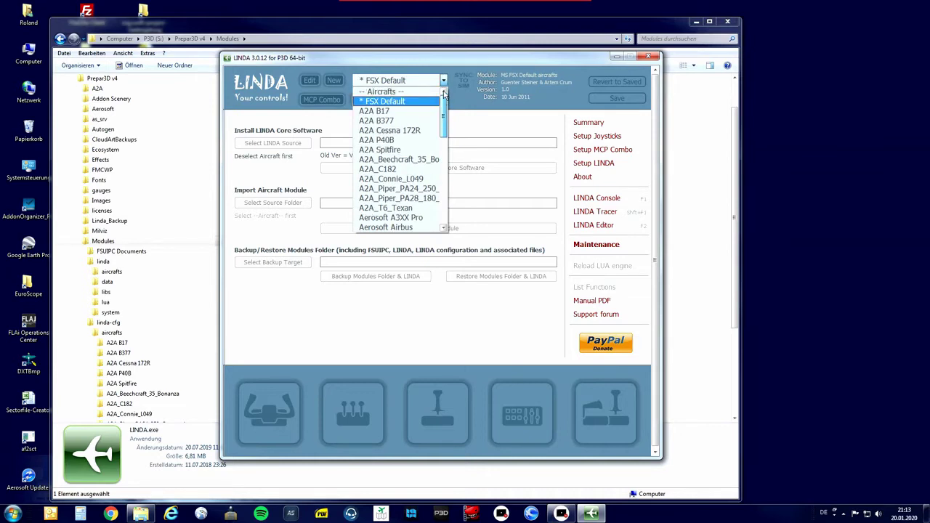
{"action": "left_click", "coordinate": [387, 93]}
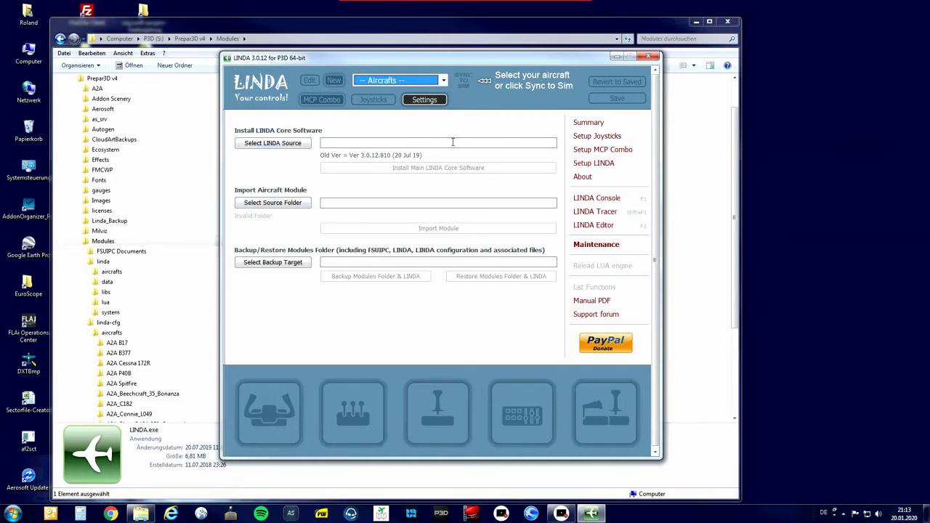
- Set the aircraft module source folder to the inner PMDG_737_NGXu_v1_4 folder within I:\Download\PMDG_737_NGXu_v1_4 (1)
{"action": "left_click", "coordinate": [278, 206]}
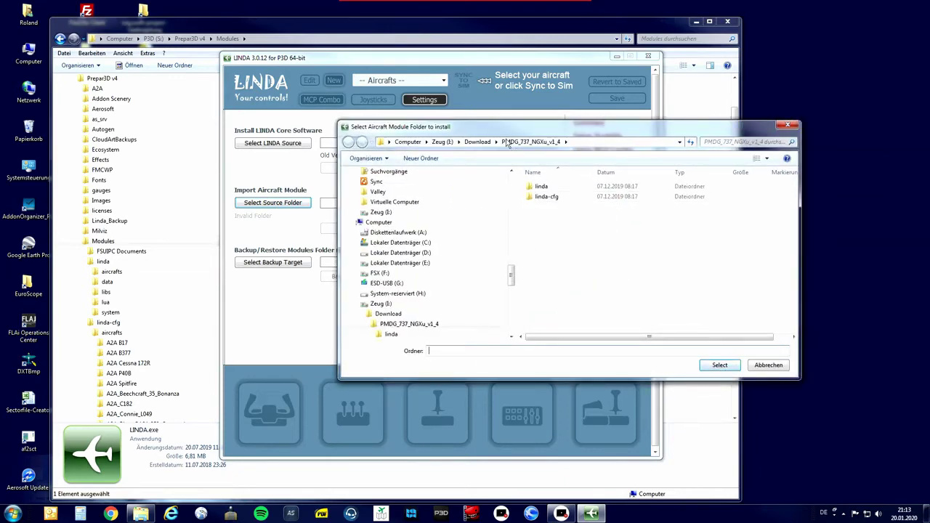
{"action": "left_click", "coordinate": [477, 142]}
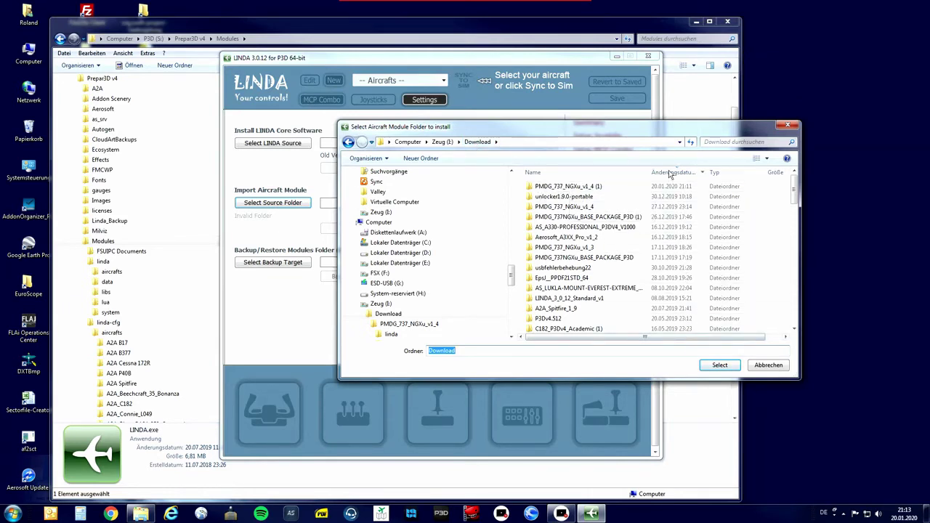
{"action": "double_click", "coordinate": [550, 187]}
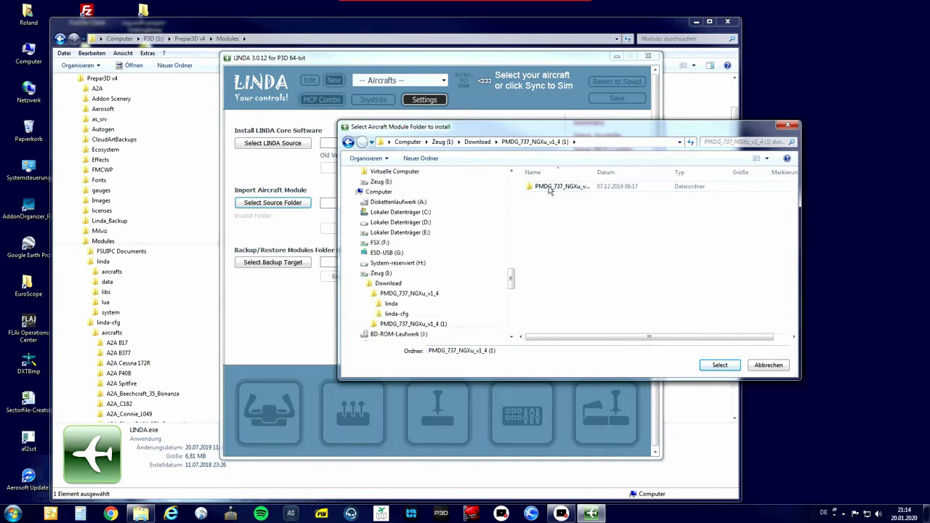
{"action": "left_click", "coordinate": [549, 188]}
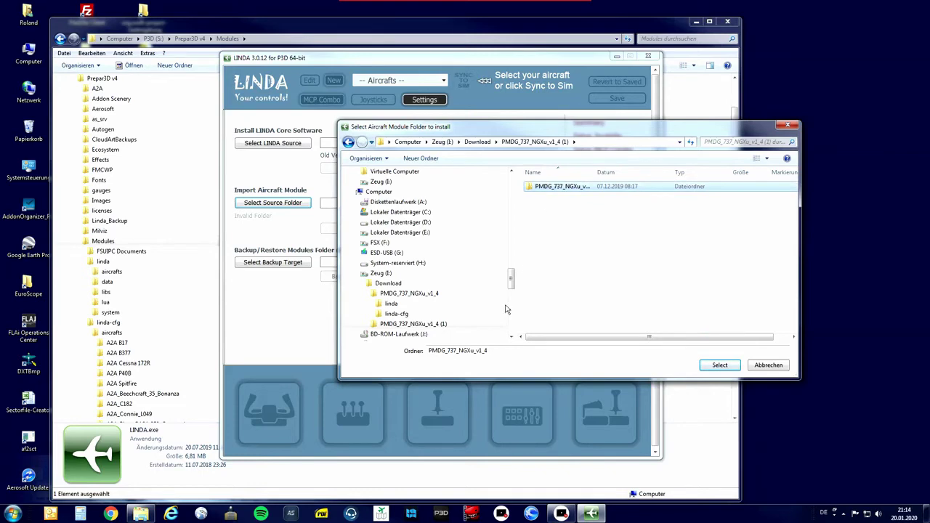
{"action": "left_click", "coordinate": [724, 367]}
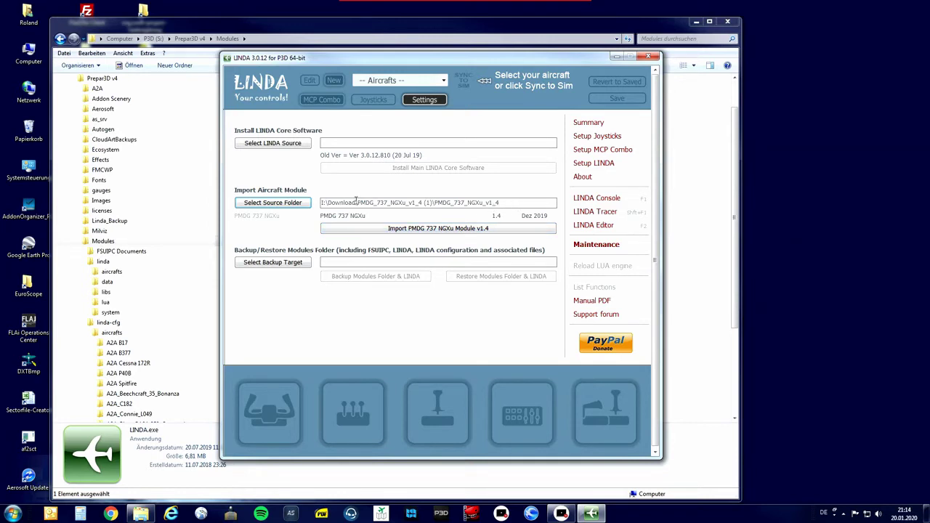
- Try to use the outer folder PMDG_737_NGXu_v1_4 (1) as the aircraft module source
{"action": "left_click", "coordinate": [272, 203]}
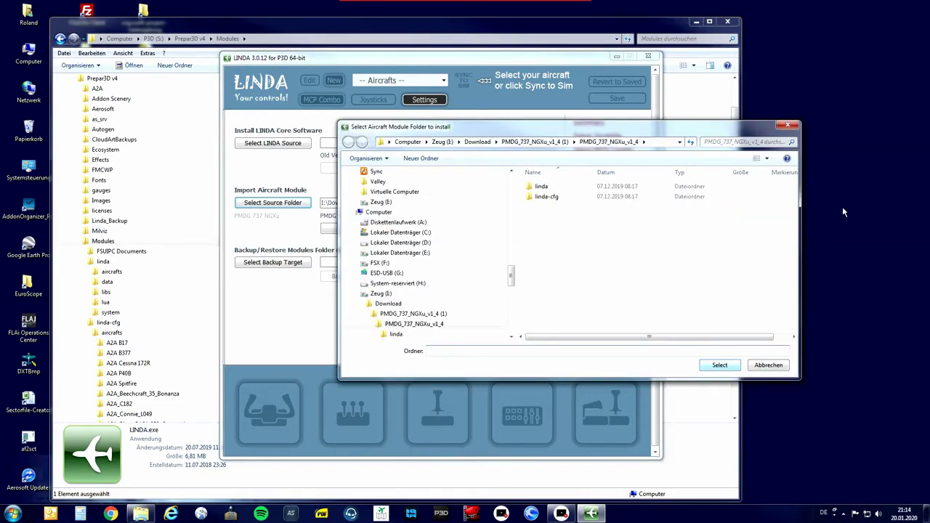
{"action": "left_click", "coordinate": [534, 142]}
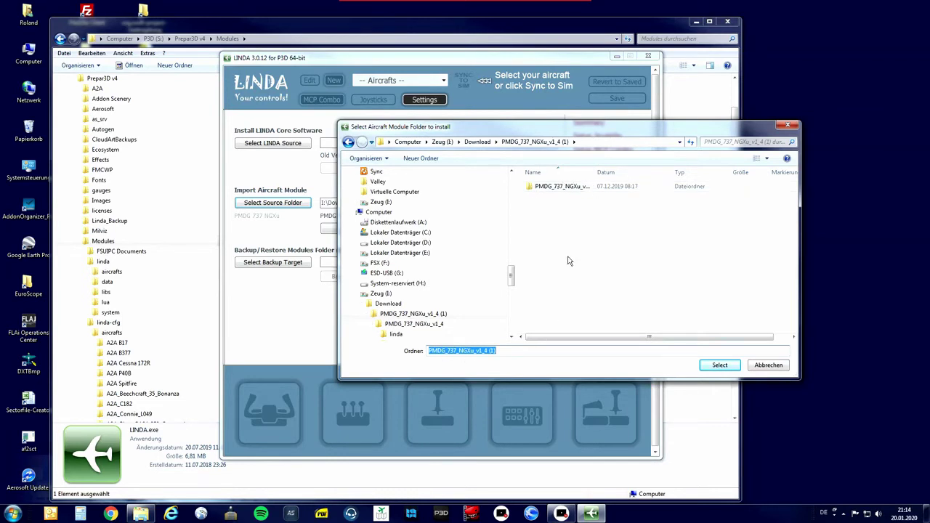
{"action": "key", "text": "Return"}
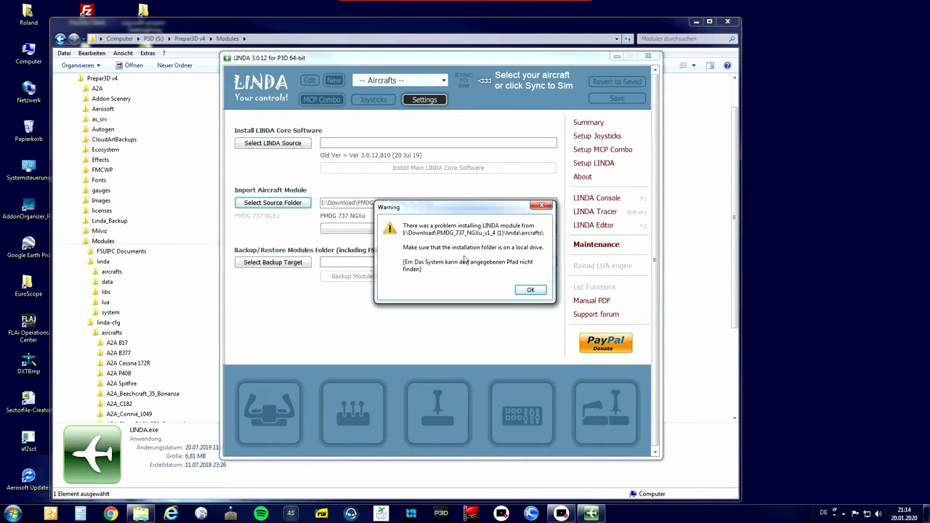
{"action": "left_click", "coordinate": [530, 290]}
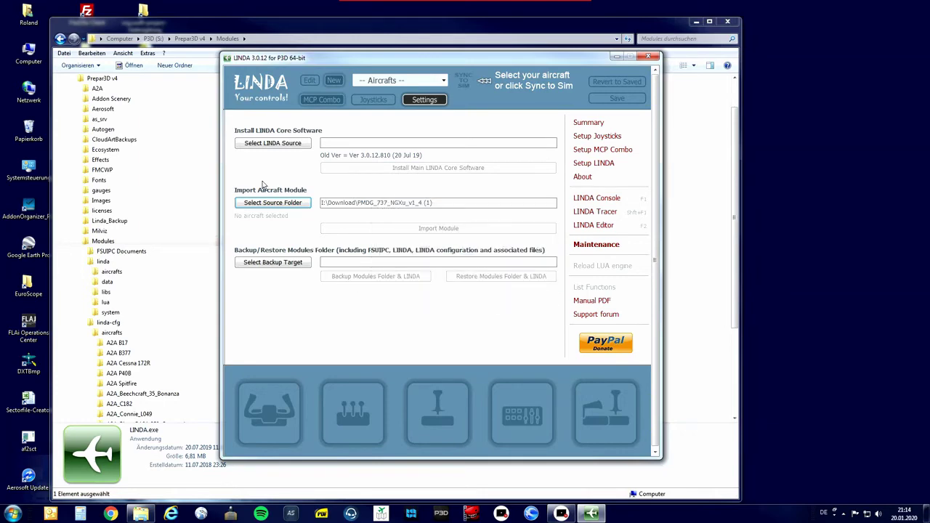
- Choose the inner PMDG_737_NGXu_v1_4 folder as the module source and import the PMDG 737 NGXu Module v1.4
{"action": "left_click", "coordinate": [271, 203]}
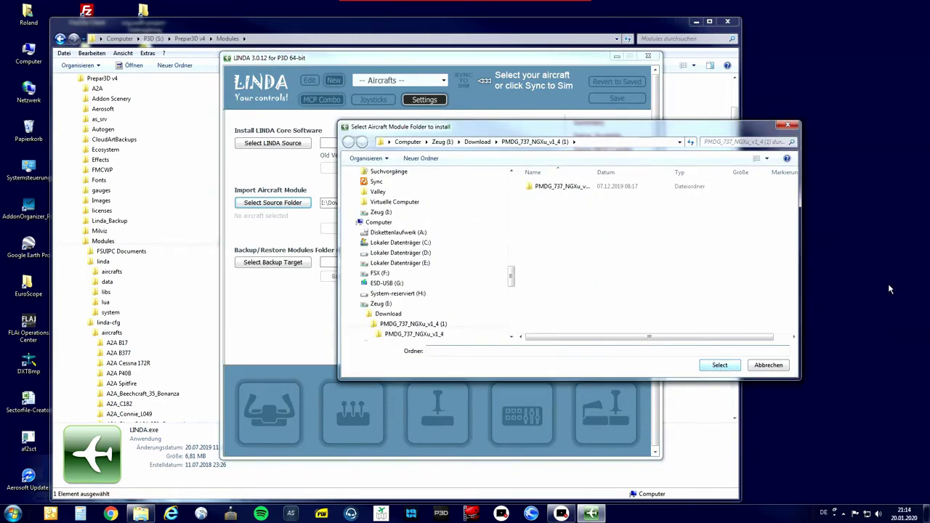
{"action": "left_click", "coordinate": [560, 189]}
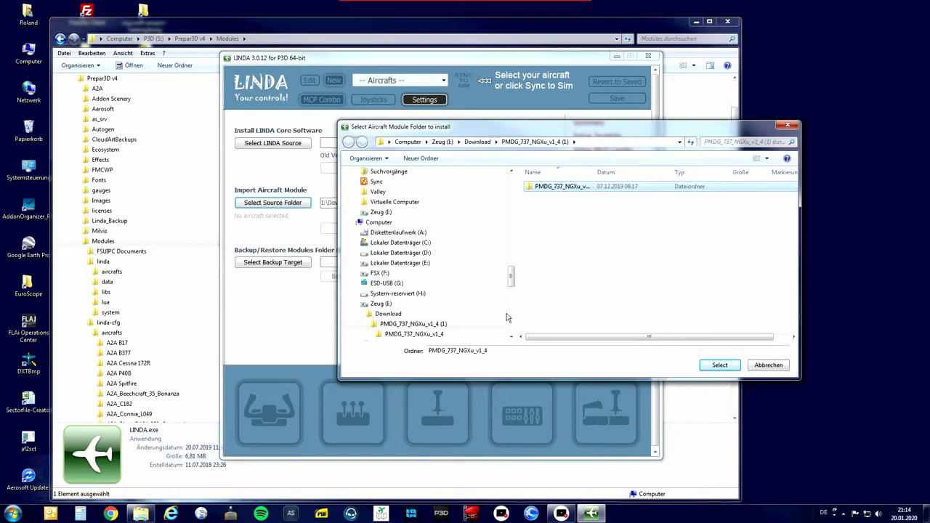
{"action": "left_click", "coordinate": [719, 366]}
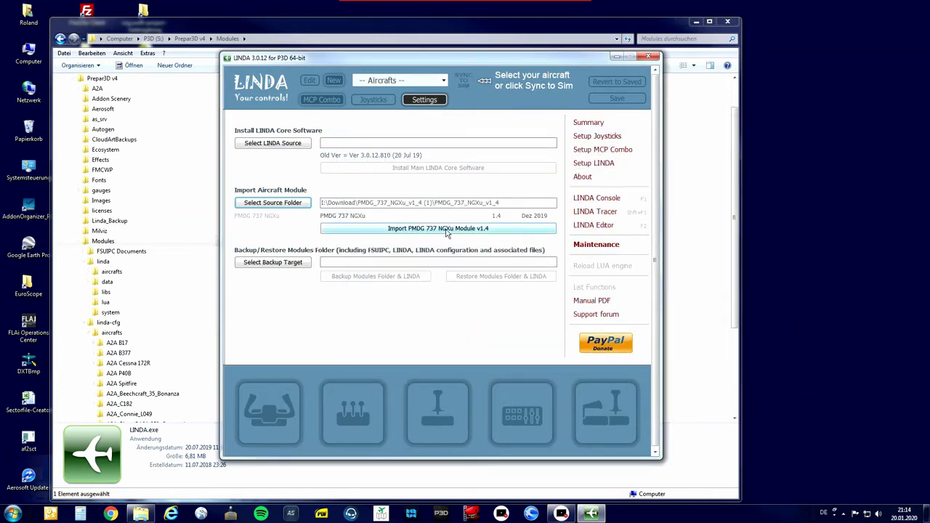
{"action": "left_click", "coordinate": [446, 229]}
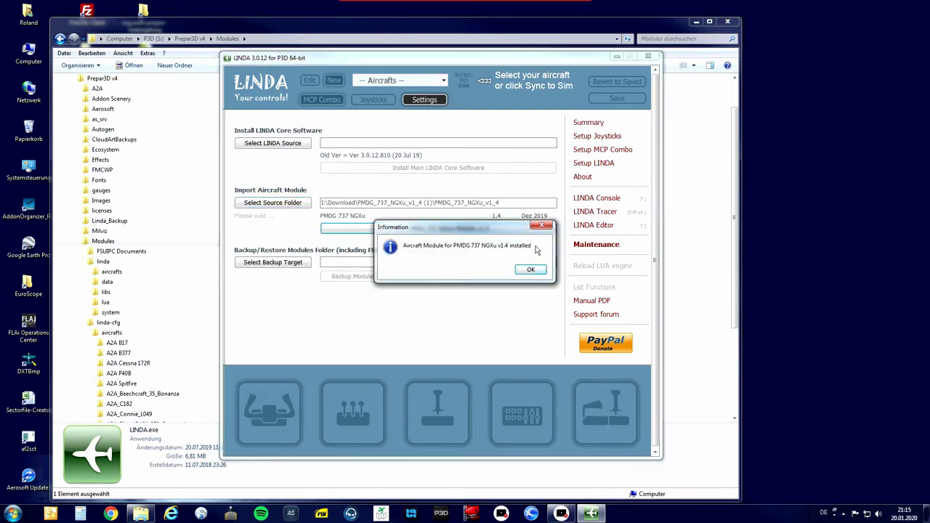
{"action": "left_click", "coordinate": [532, 270]}
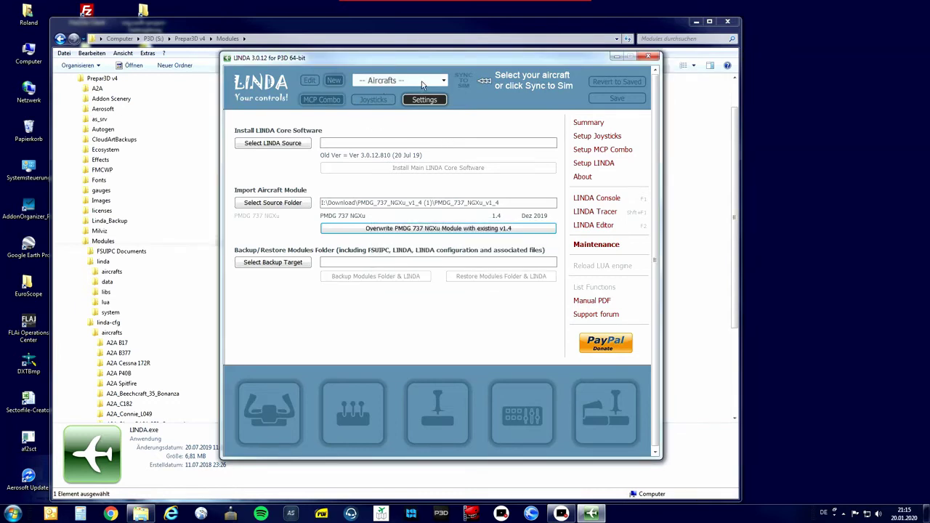
- Make PMDG 737 NGXu the currently selected aircraft
{"action": "left_click", "coordinate": [443, 82]}
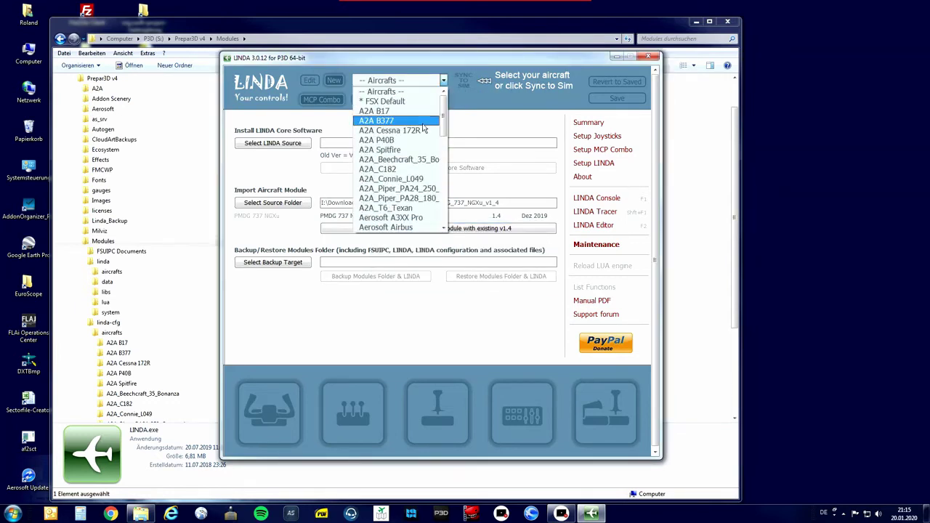
{"action": "scroll", "coordinate": [421, 134], "scroll_direction": "down", "scroll_amount": 3}
{"action": "scroll", "coordinate": [428, 137], "scroll_direction": "down", "scroll_amount": 5}
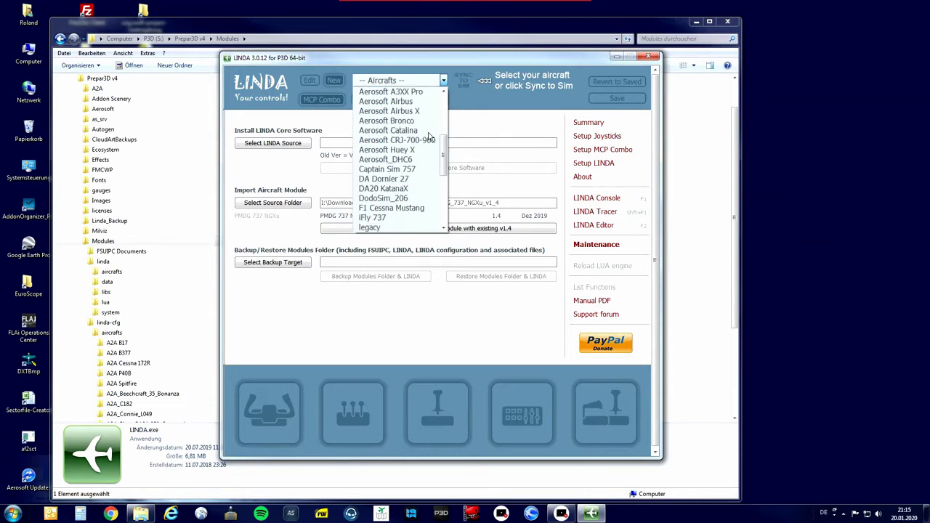
{"action": "scroll", "coordinate": [428, 136], "scroll_direction": "down", "scroll_amount": 1}
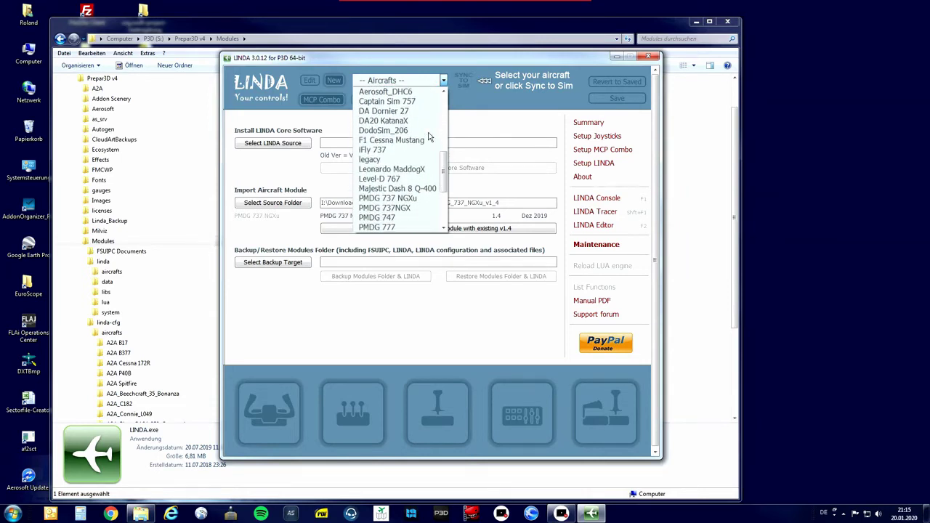
{"action": "left_click", "coordinate": [394, 201]}
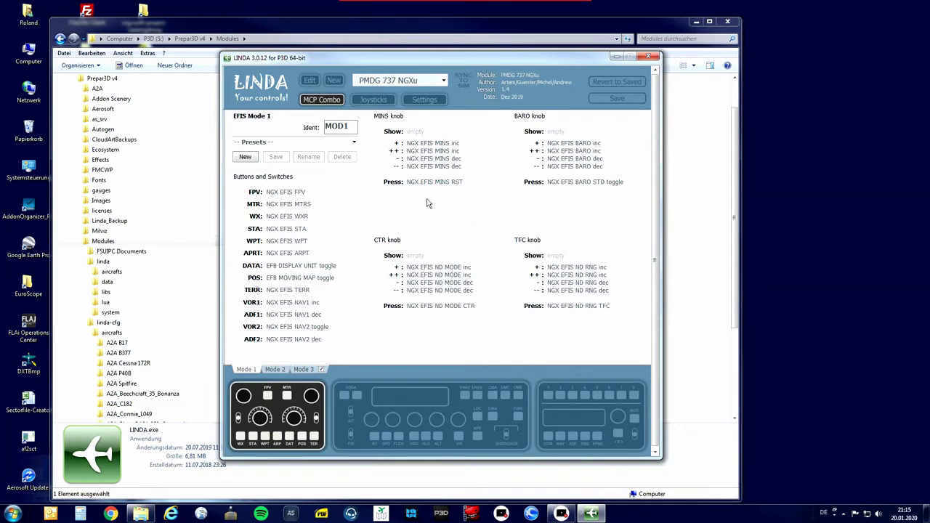
- Set the VRInsight MCP Combo type to MCP2 (Boeing) and save the MCP Combo settings
{"action": "left_click", "coordinate": [425, 101]}
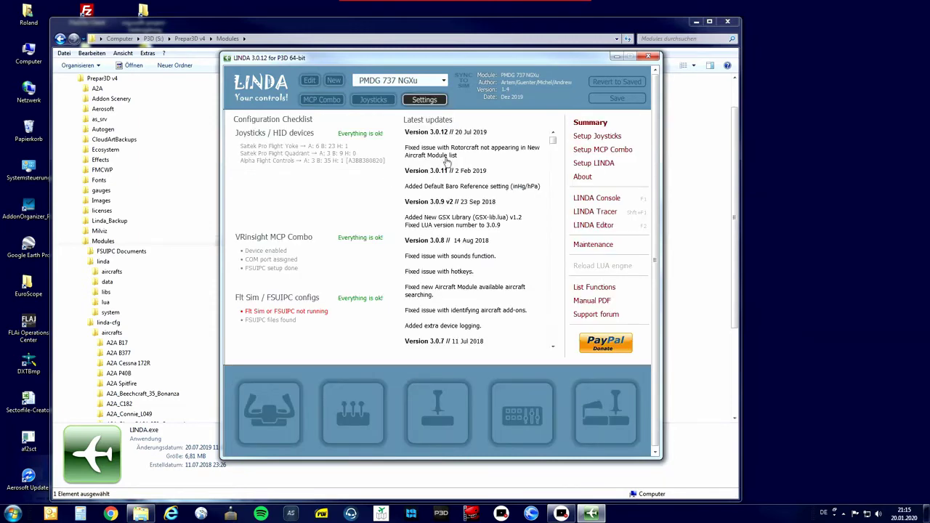
{"action": "left_click", "coordinate": [602, 151]}
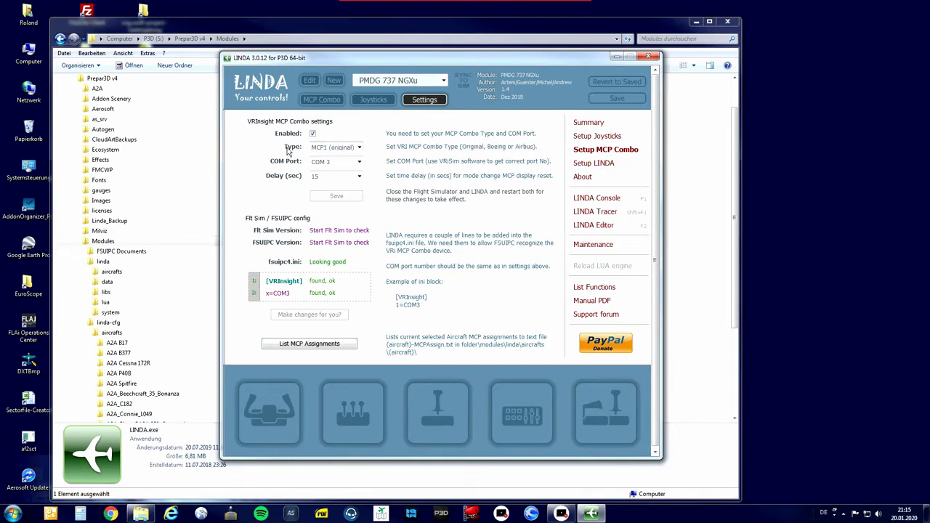
{"action": "left_click", "coordinate": [359, 149]}
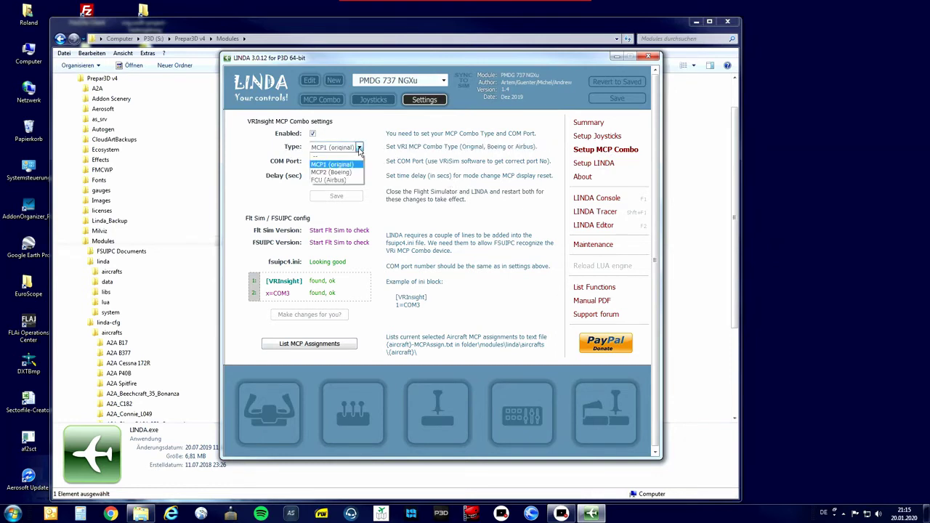
{"action": "left_click", "coordinate": [326, 173]}
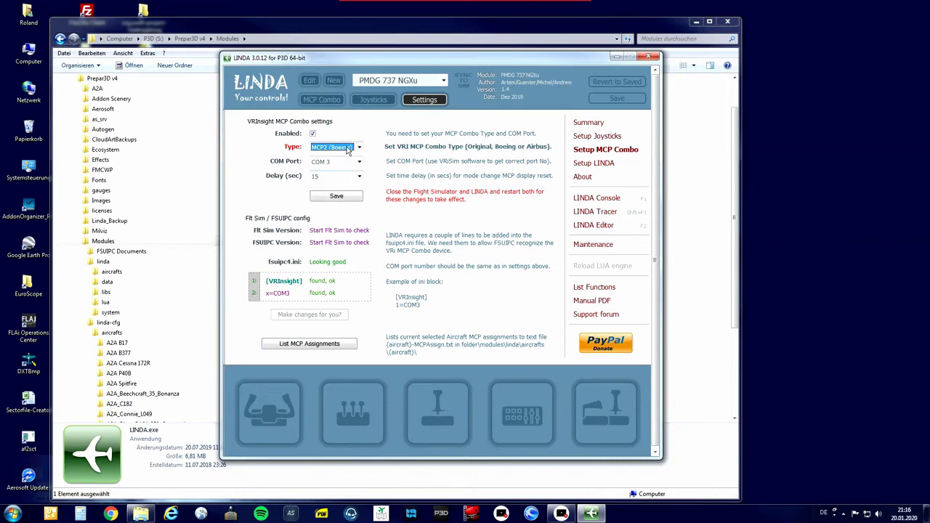
{"action": "left_click", "coordinate": [347, 201]}
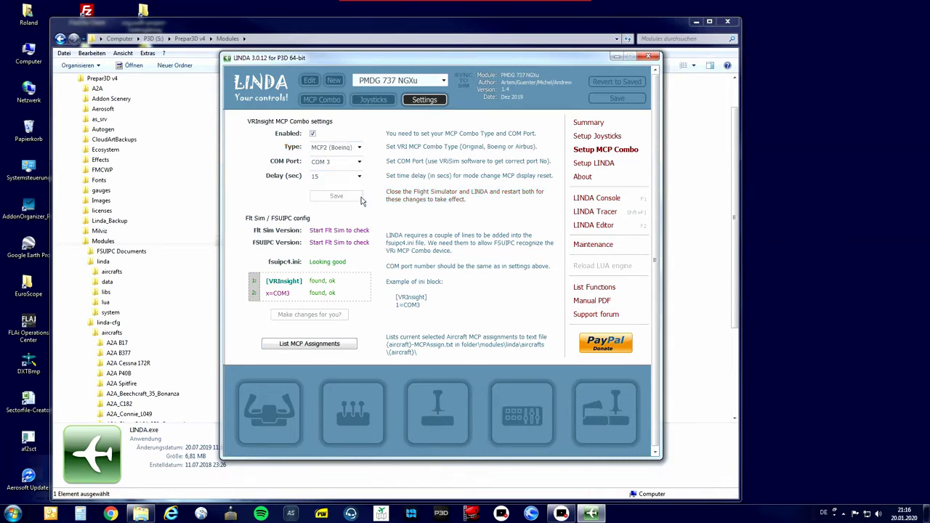
- Switch EFIS Mode 3 off and on again in the MCP Combo assignments, and save the aircraft configuration
{"action": "left_click", "coordinate": [323, 101]}
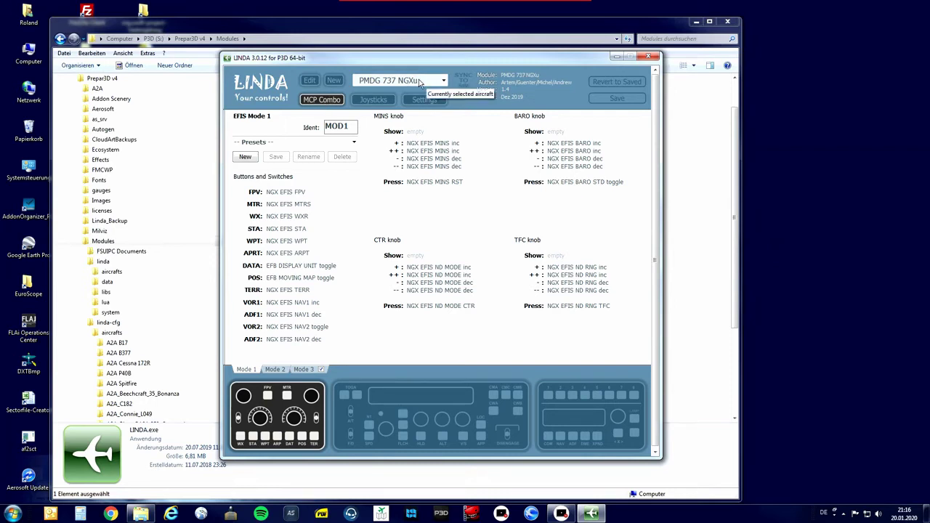
{"action": "left_click", "coordinate": [322, 370]}
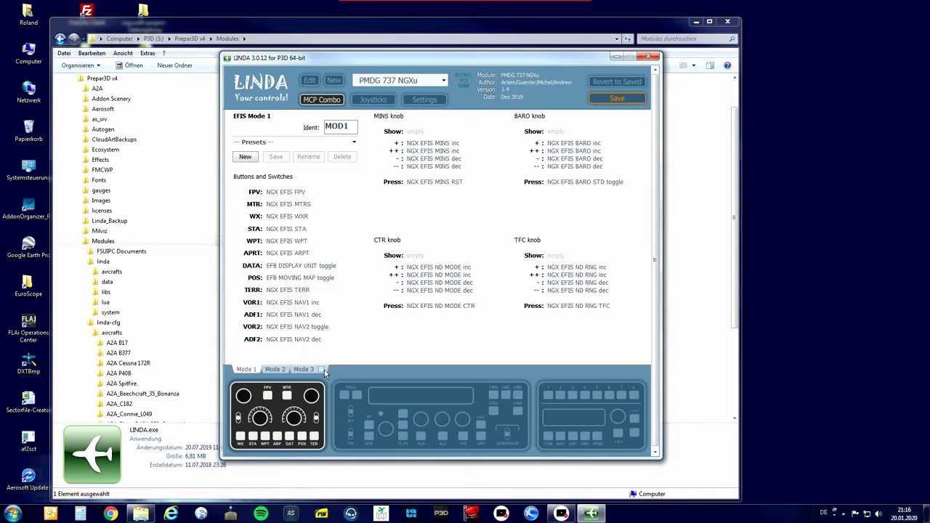
{"action": "left_click", "coordinate": [321, 369]}
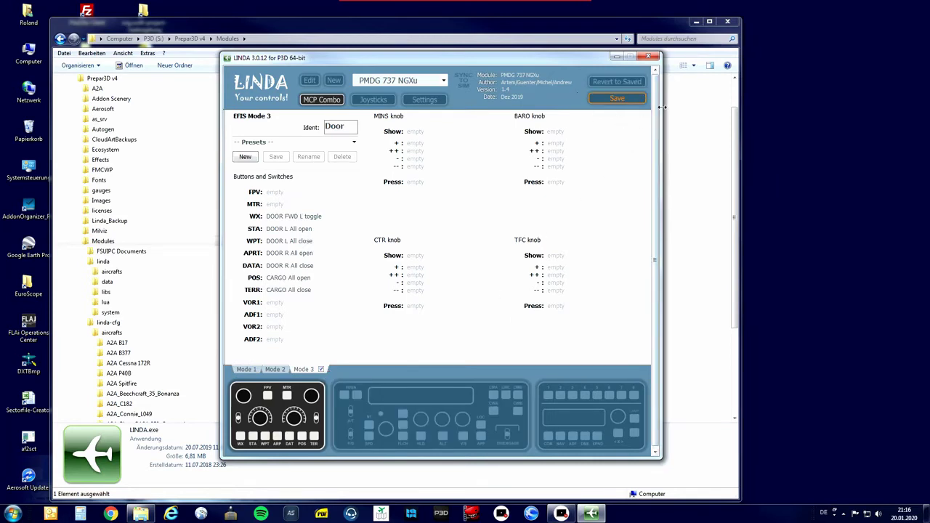
{"action": "left_click", "coordinate": [619, 99]}
{"action": "left_click", "coordinate": [618, 98]}
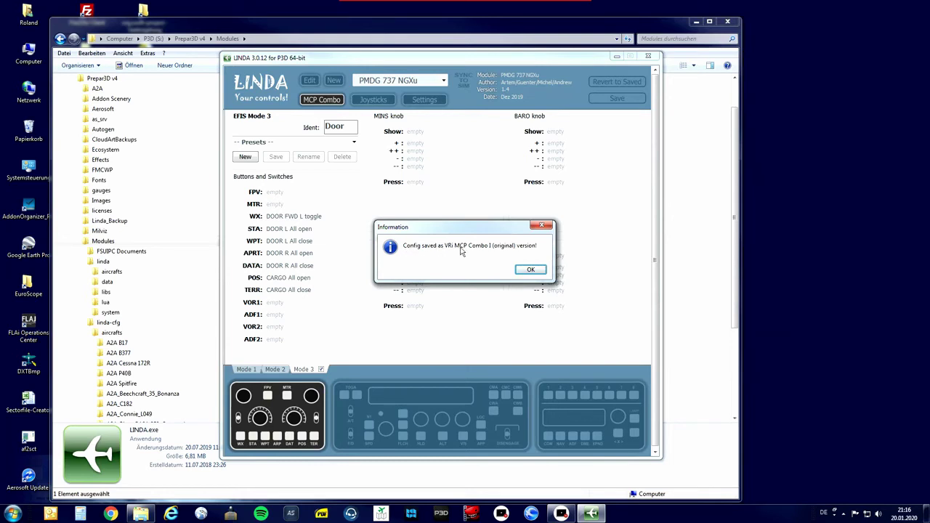
{"action": "left_click", "coordinate": [538, 271]}
{"action": "left_click", "coordinate": [532, 273]}
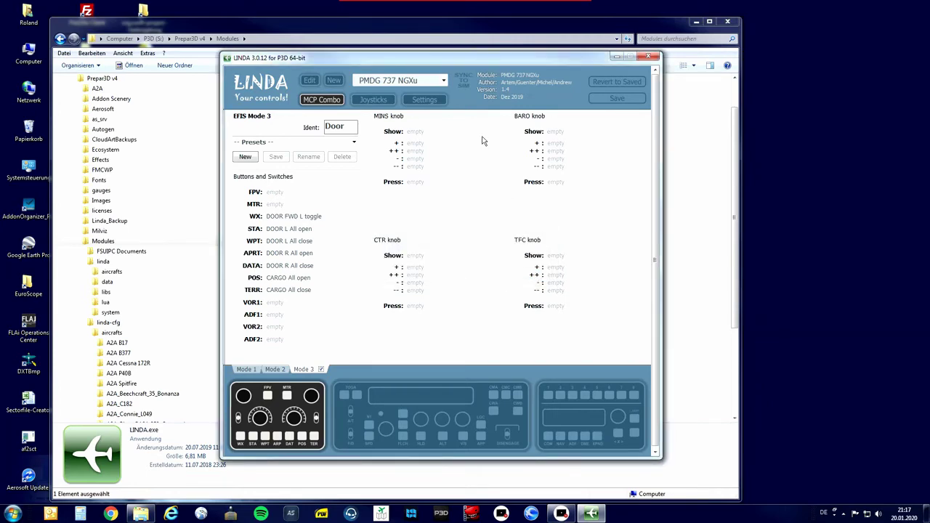
- Set the VRInsight MCP Combo type to MCP1 (original) and save the MCP Combo settings
{"action": "left_click", "coordinate": [424, 101]}
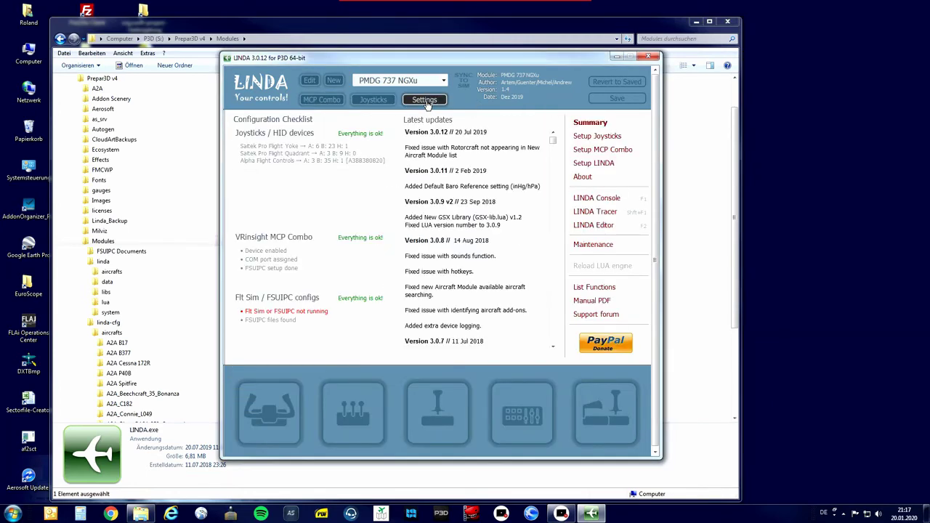
{"action": "left_click", "coordinate": [597, 151]}
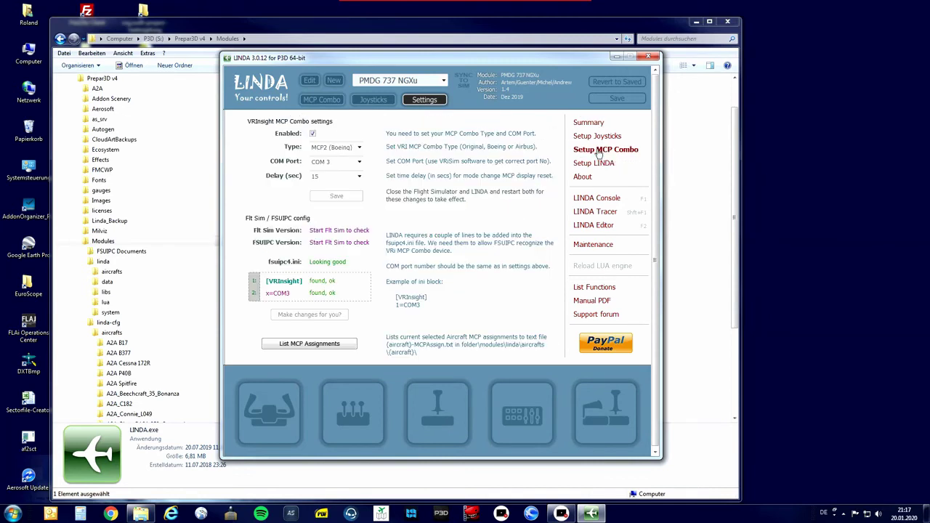
{"action": "left_click", "coordinate": [345, 148]}
{"action": "left_click", "coordinate": [330, 164]}
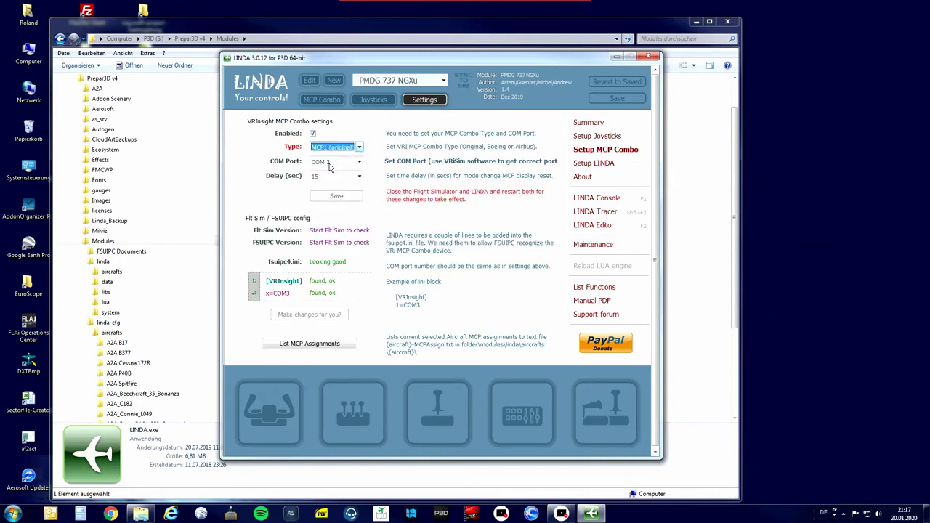
{"action": "left_click", "coordinate": [339, 200]}
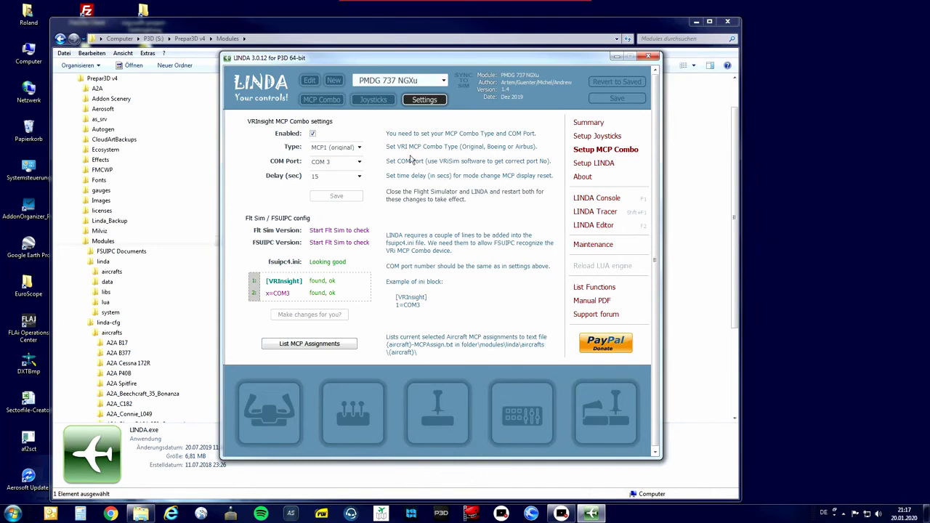
- In the MCP Combo Mode 1 assignments, assign the module function NGX AP CRS LR inc to the CRS knob's plus turn
{"action": "left_click", "coordinate": [317, 101]}
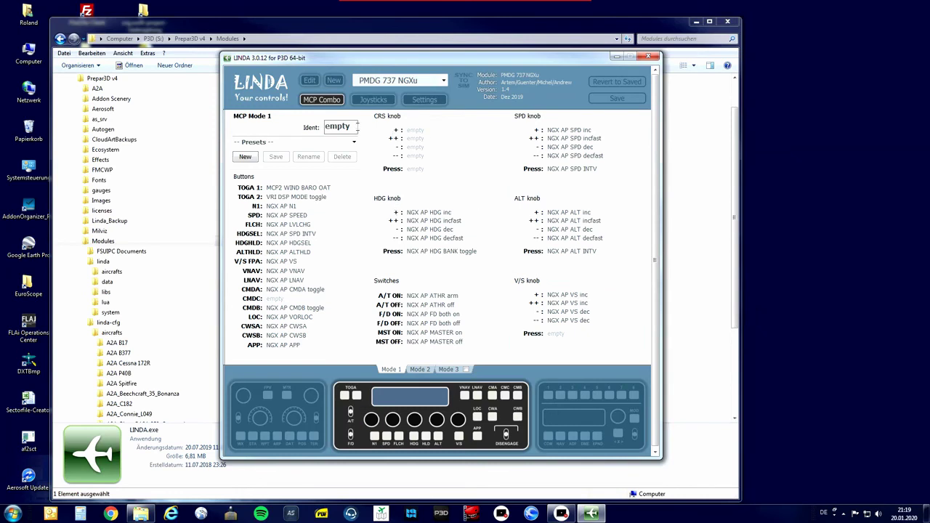
{"action": "left_click", "coordinate": [415, 132]}
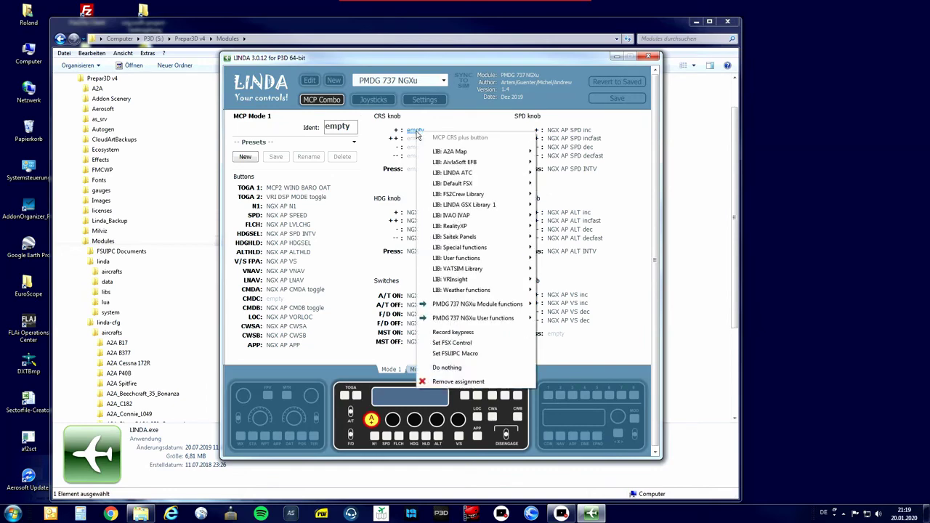
{"action": "mouse_move", "coordinate": [470, 306]}
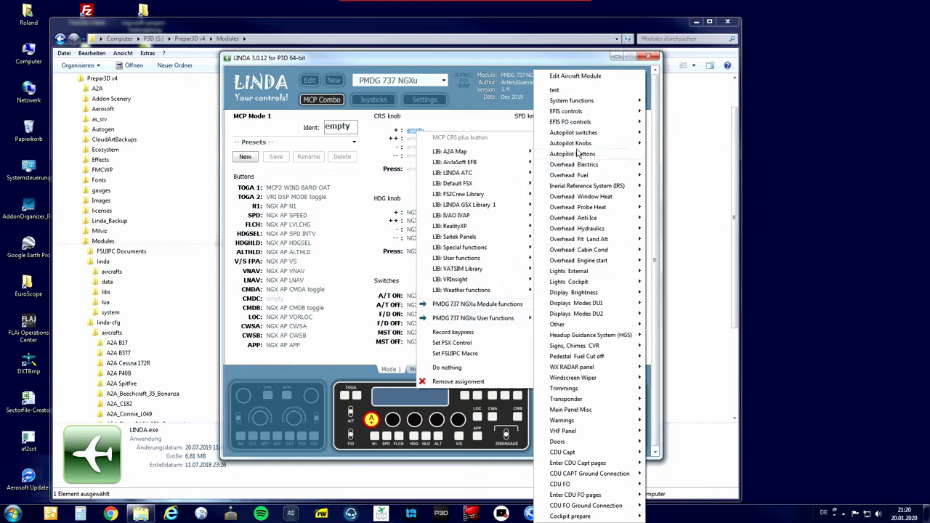
{"action": "mouse_move", "coordinate": [575, 148]}
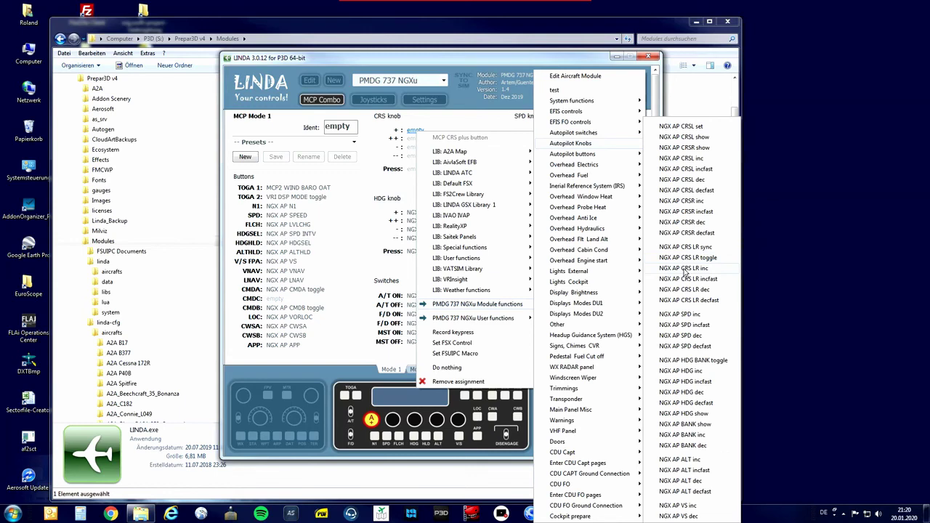
{"action": "left_click", "coordinate": [683, 269]}
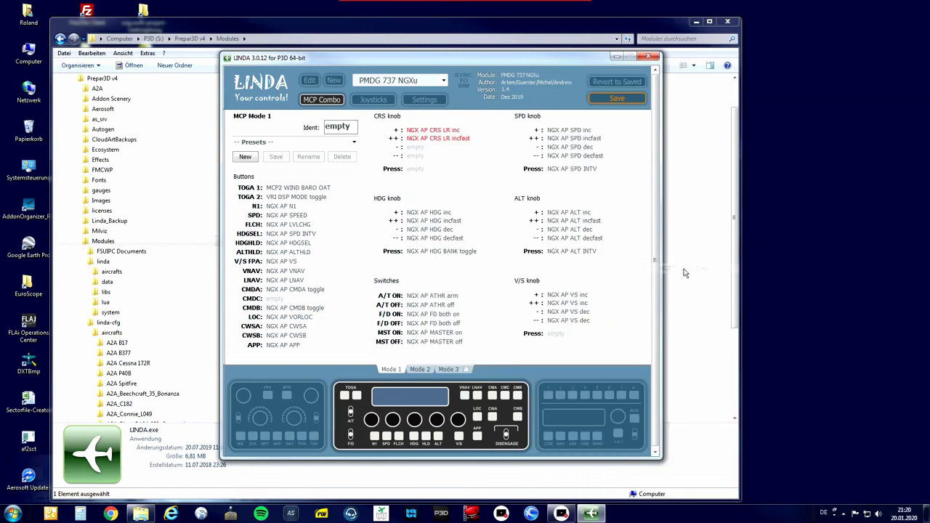
- Assign the module function NGX AP CRS LR dec to the CRS knob's minus turn
{"action": "left_click", "coordinate": [415, 149]}
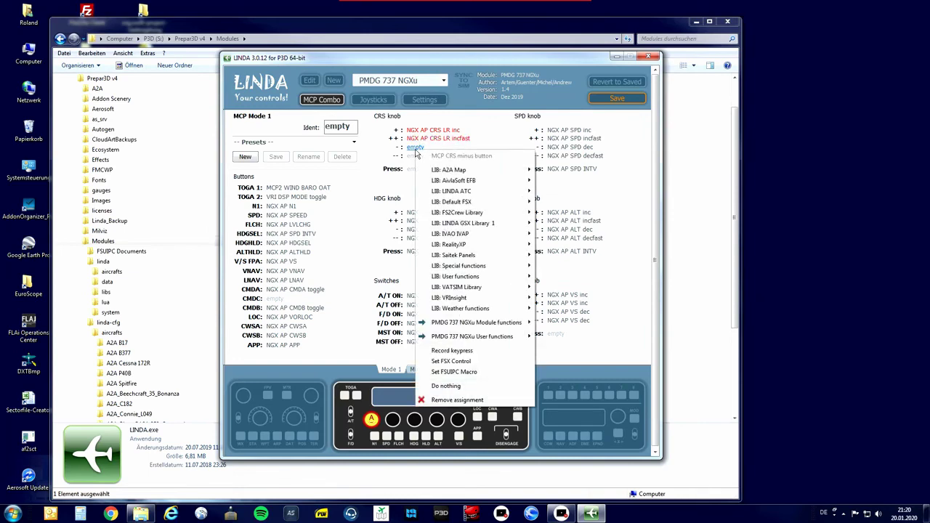
{"action": "mouse_move", "coordinate": [493, 326]}
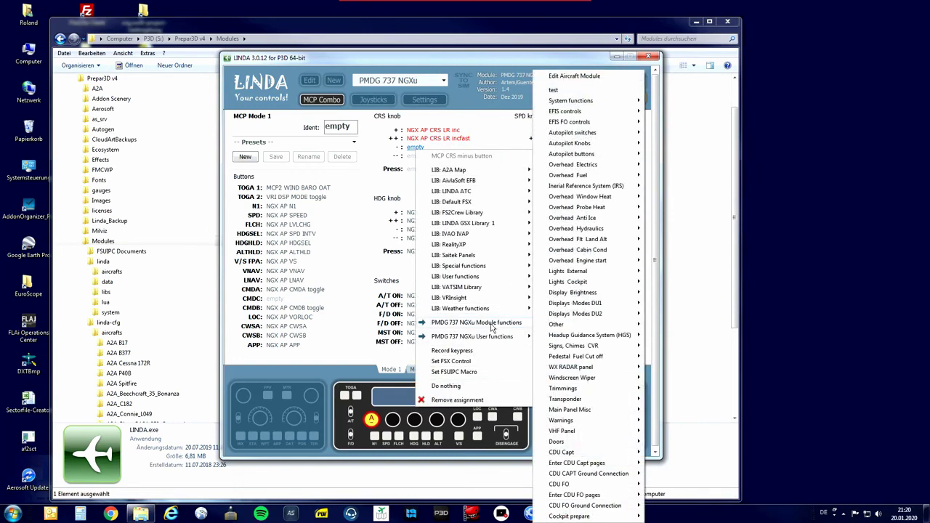
{"action": "mouse_move", "coordinate": [584, 147]}
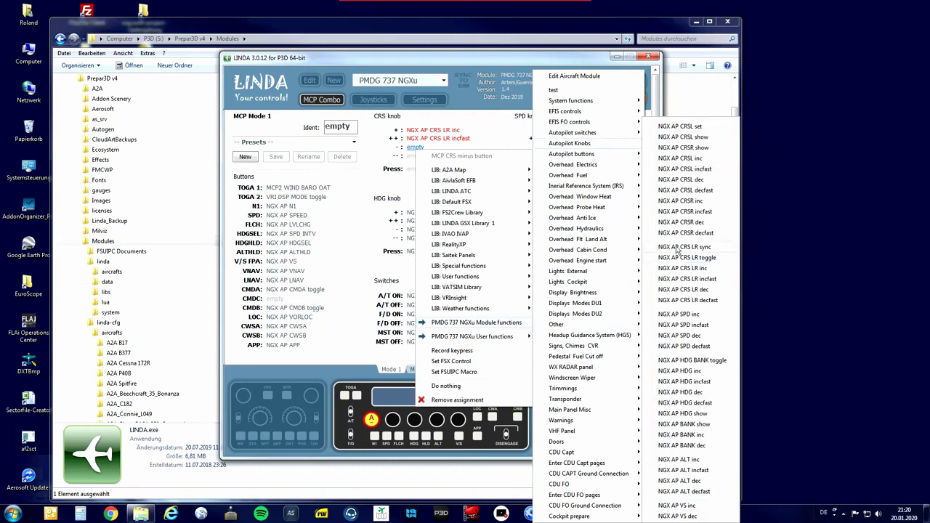
{"action": "left_click", "coordinate": [683, 290]}
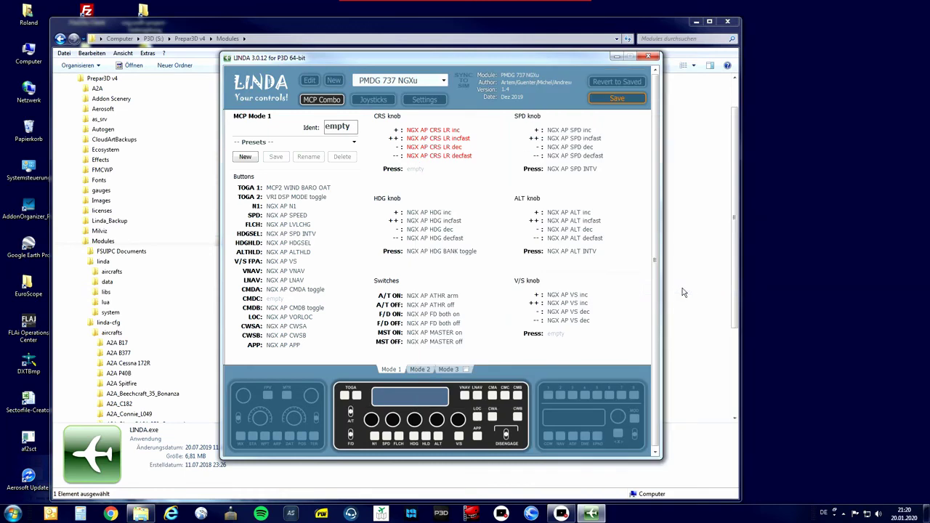
- Assign NGX AP CRS LR toggle to the CRS knob's press action and save the assignment changes
{"action": "left_click", "coordinate": [417, 172]}
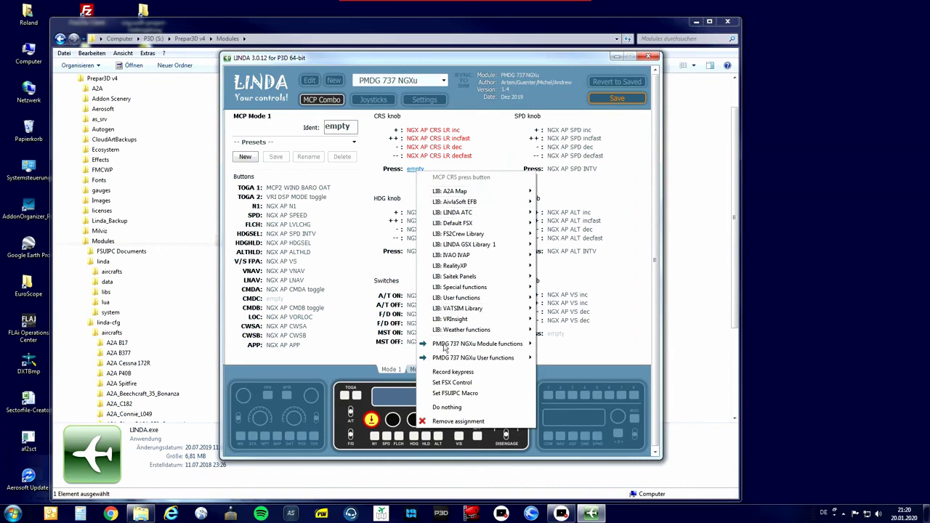
{"action": "mouse_move", "coordinate": [491, 347]}
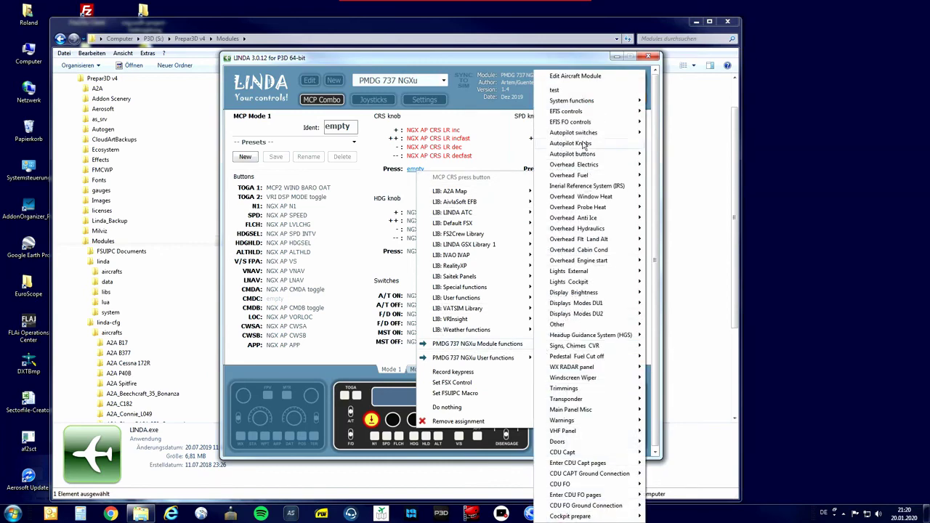
{"action": "mouse_move", "coordinate": [583, 144]}
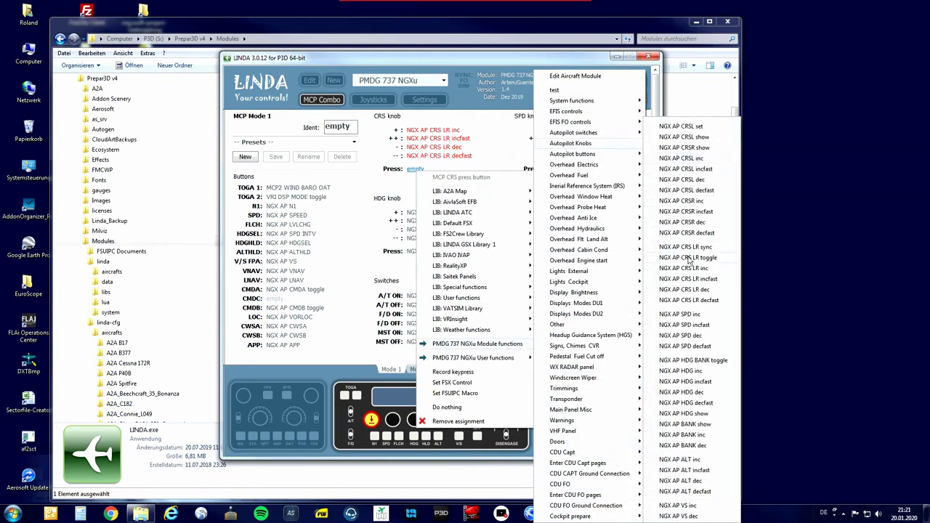
{"action": "left_click", "coordinate": [683, 258]}
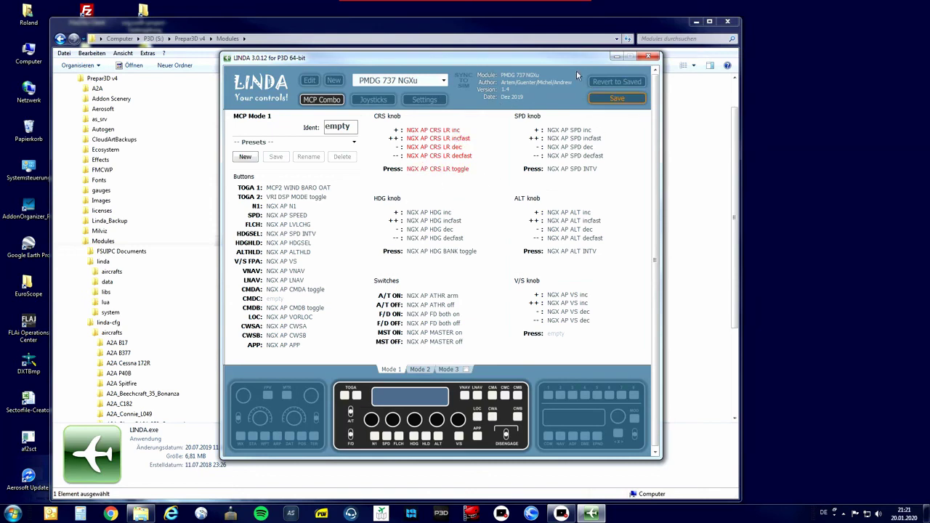
{"action": "left_click", "coordinate": [625, 99]}
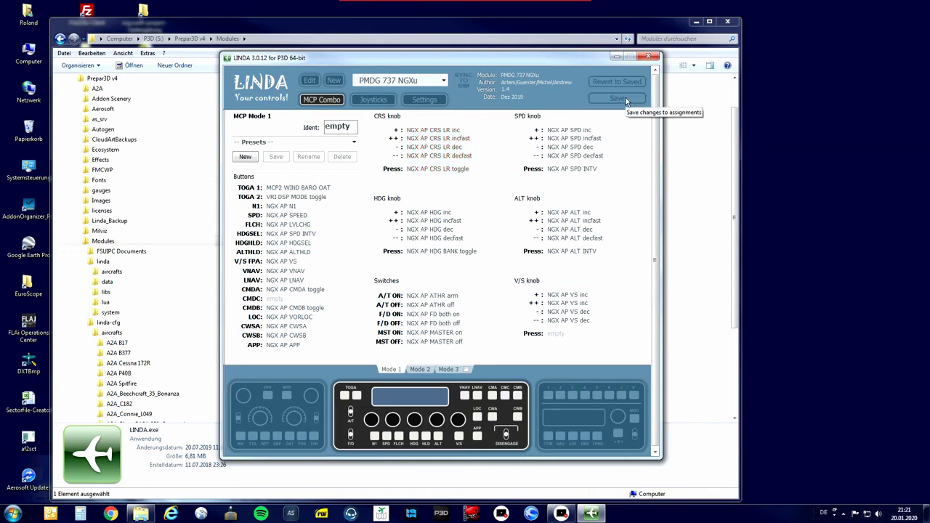